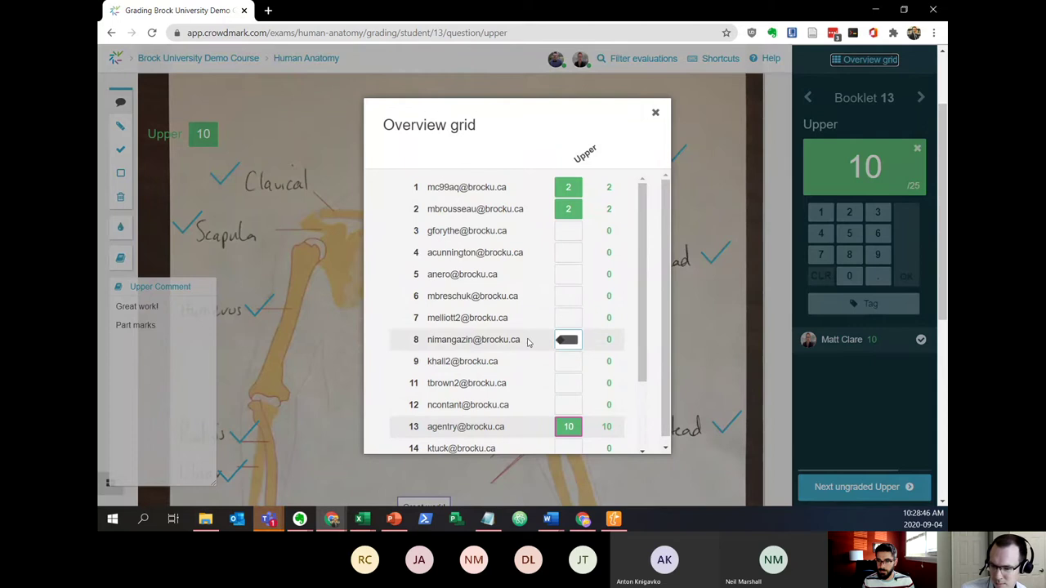
Comment 'Missing answers' on booklet 8's Upper diagram and score it 0 to finish Upper grading
left_click(572, 341)
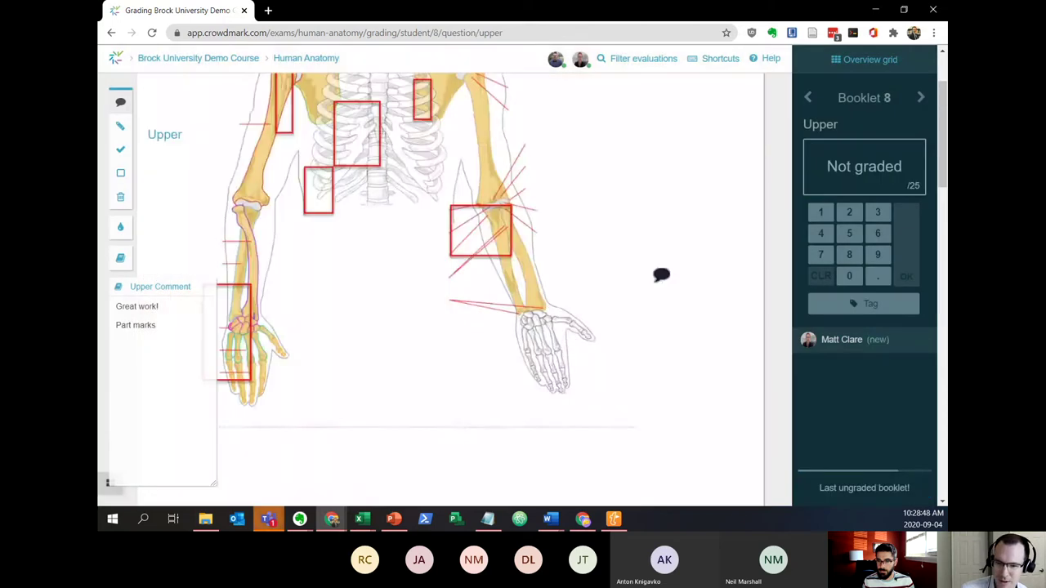
scroll(671, 270, "up", 2)
scroll(694, 225, "down", 1)
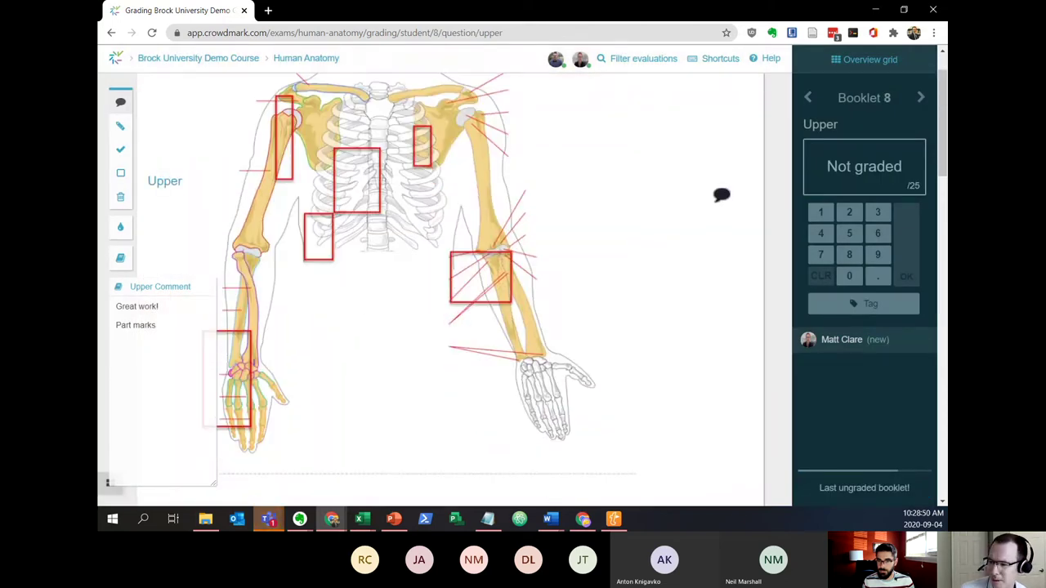
scroll(727, 225, "up", 1)
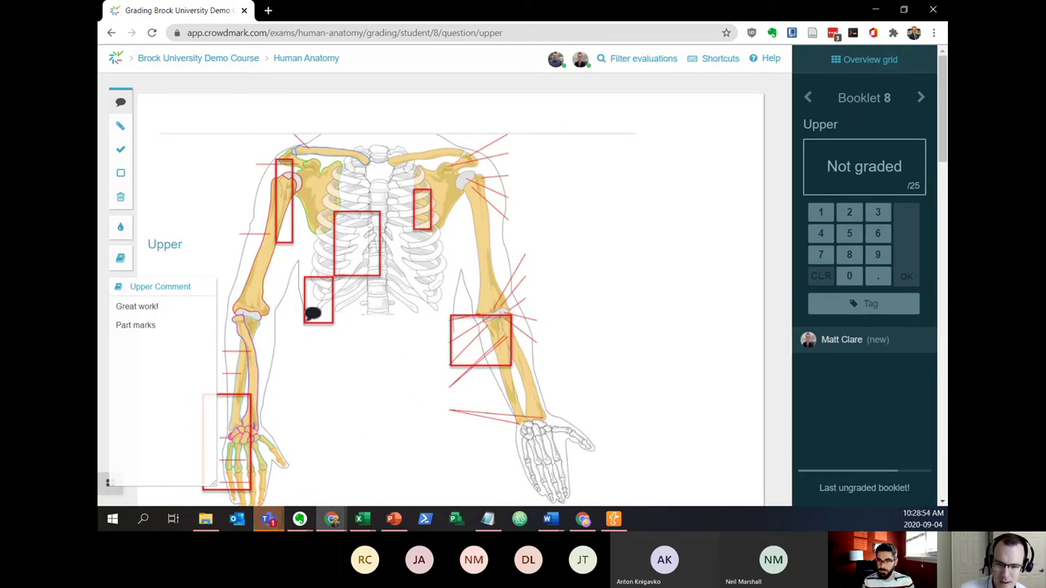
left_click(591, 211)
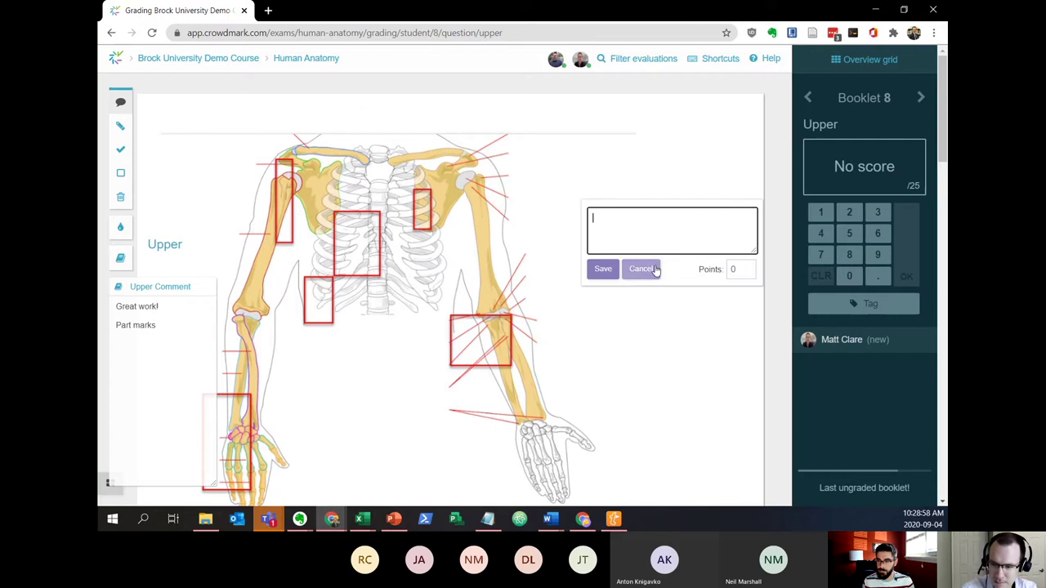
type("Mis")
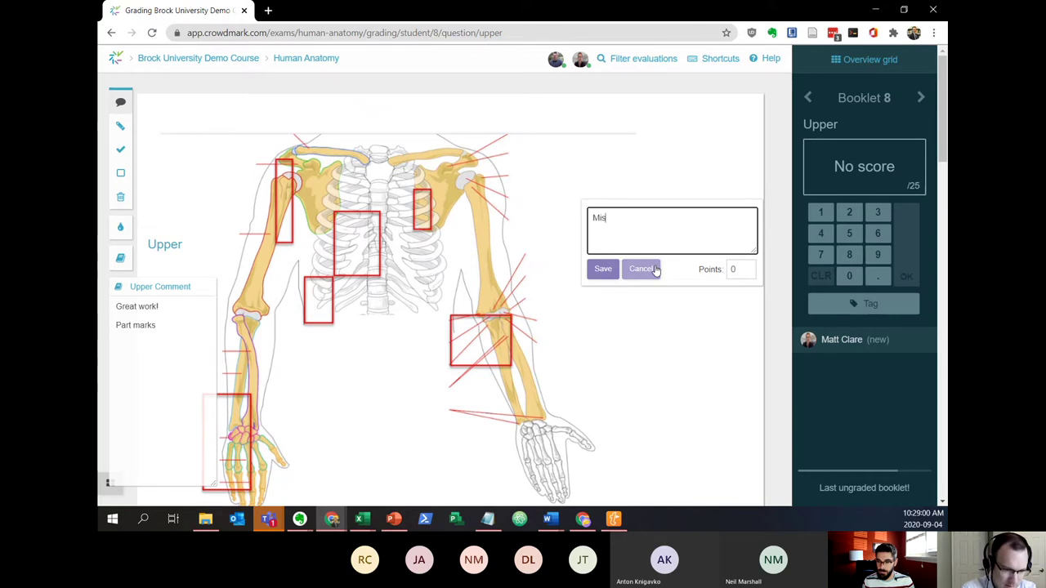
type("sing ")
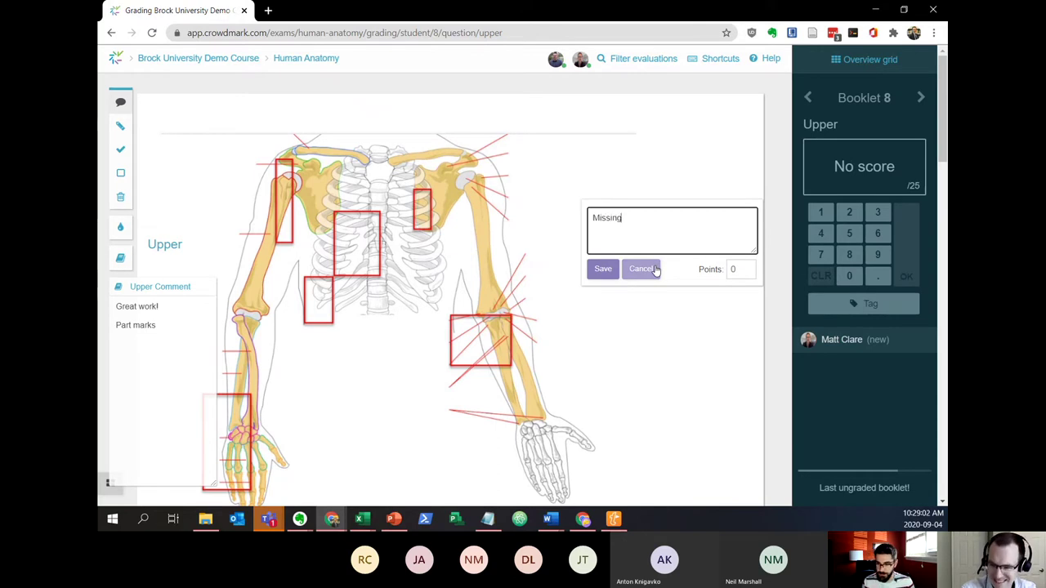
type("answers")
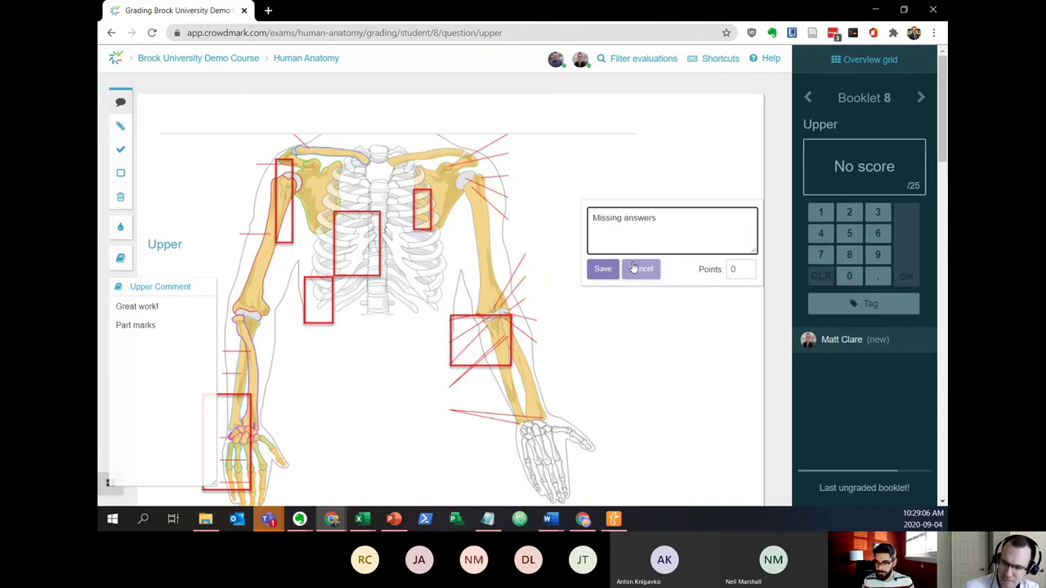
left_click(599, 272)
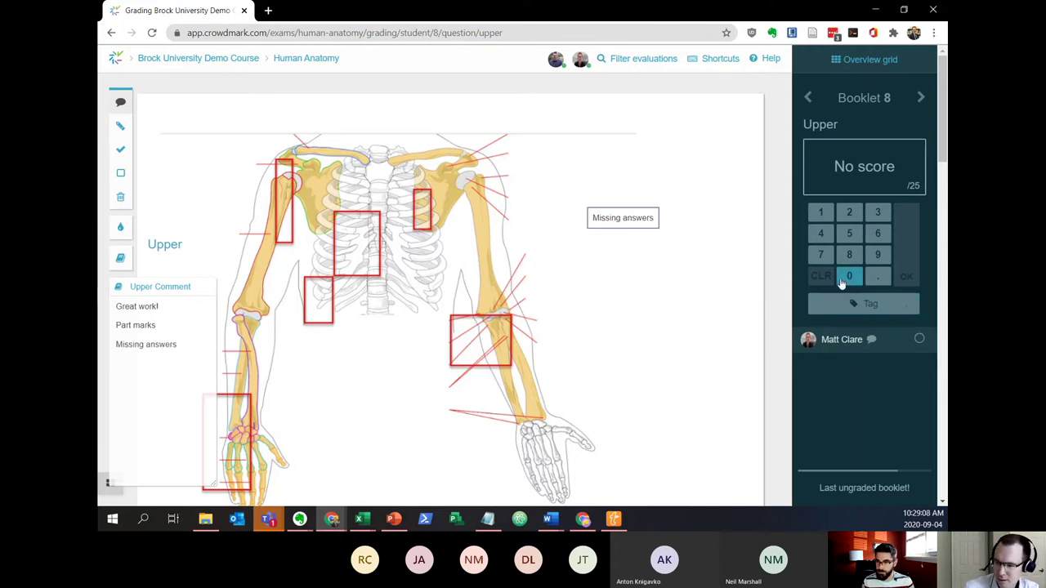
left_click(849, 276)
left_click(909, 277)
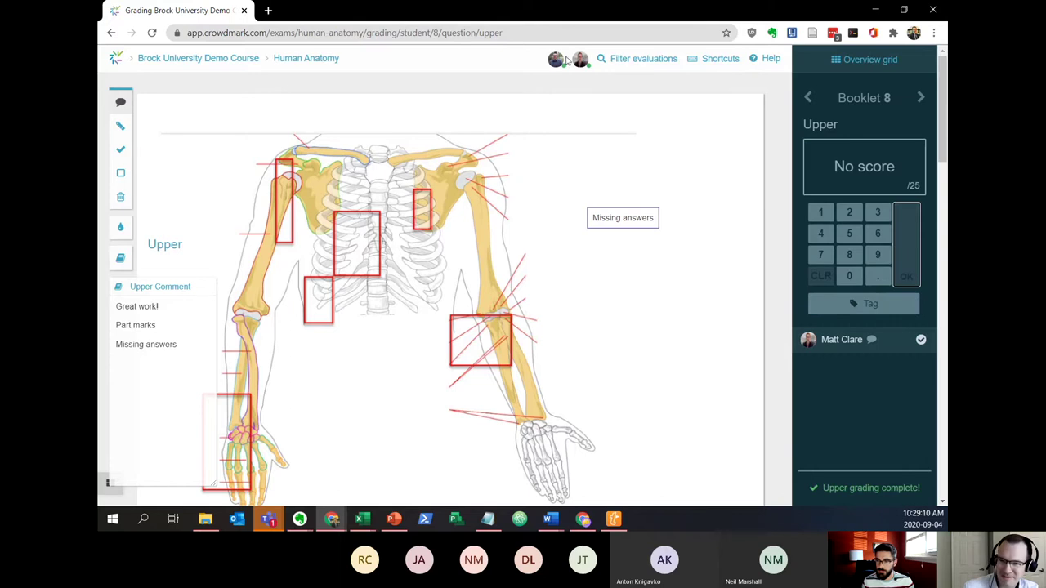
Go back to the Human Anatomy assessment and look through its questions list
left_click(300, 59)
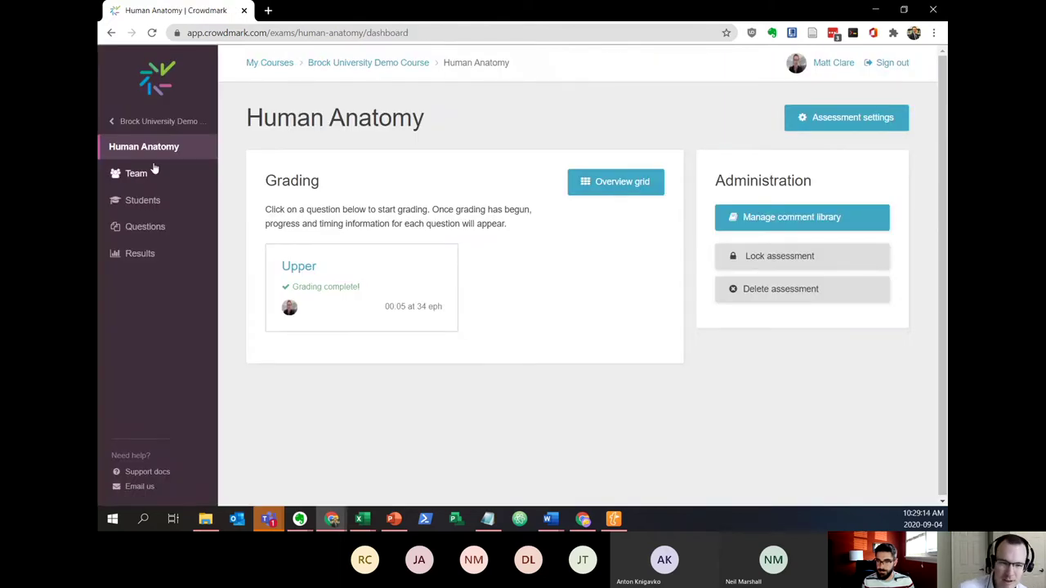
left_click(148, 227)
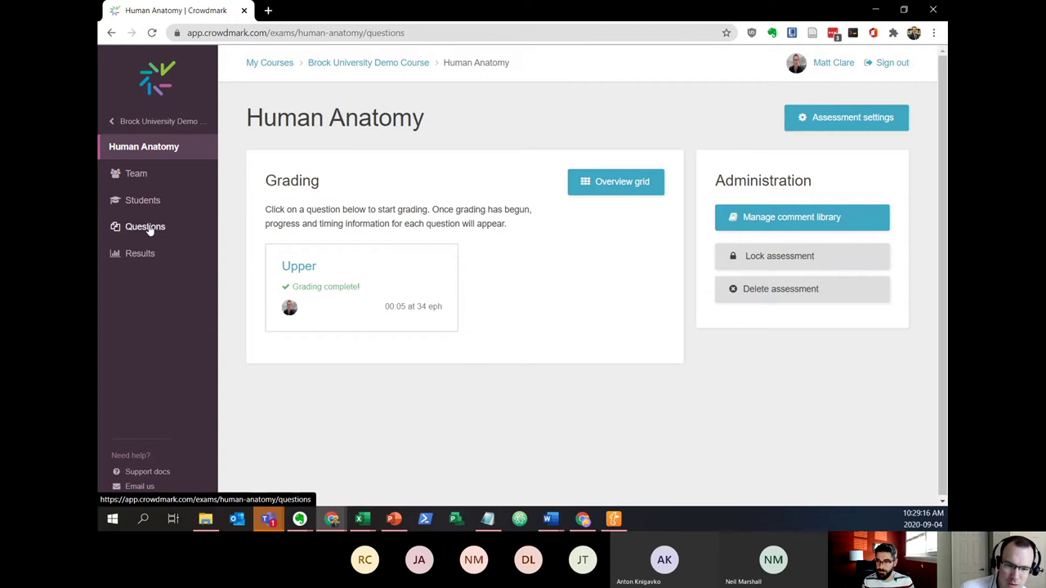
scroll(282, 239, "down", 2)
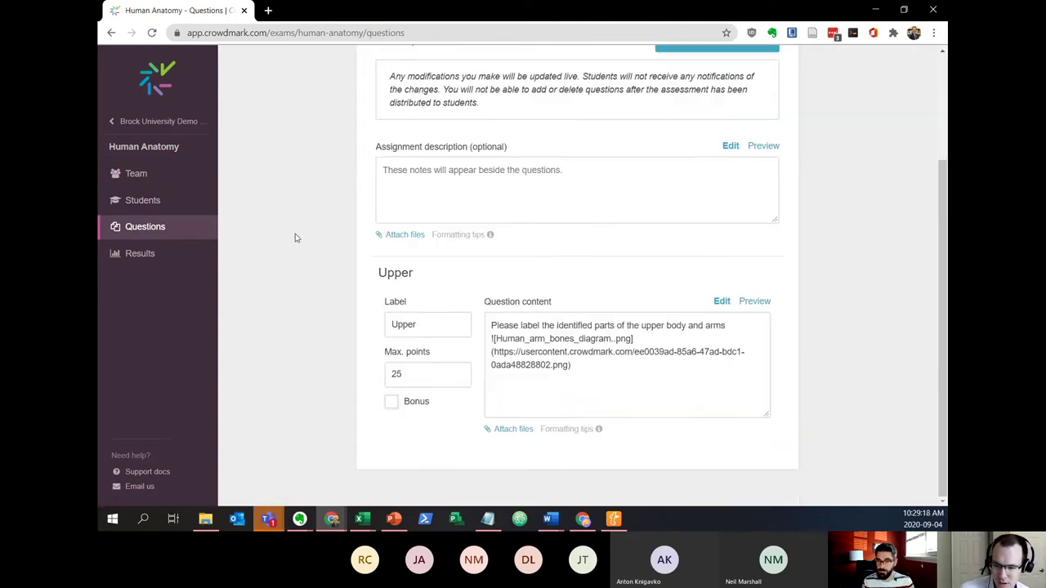
scroll(295, 242, "up", 1)
scroll(297, 238, "up", 1)
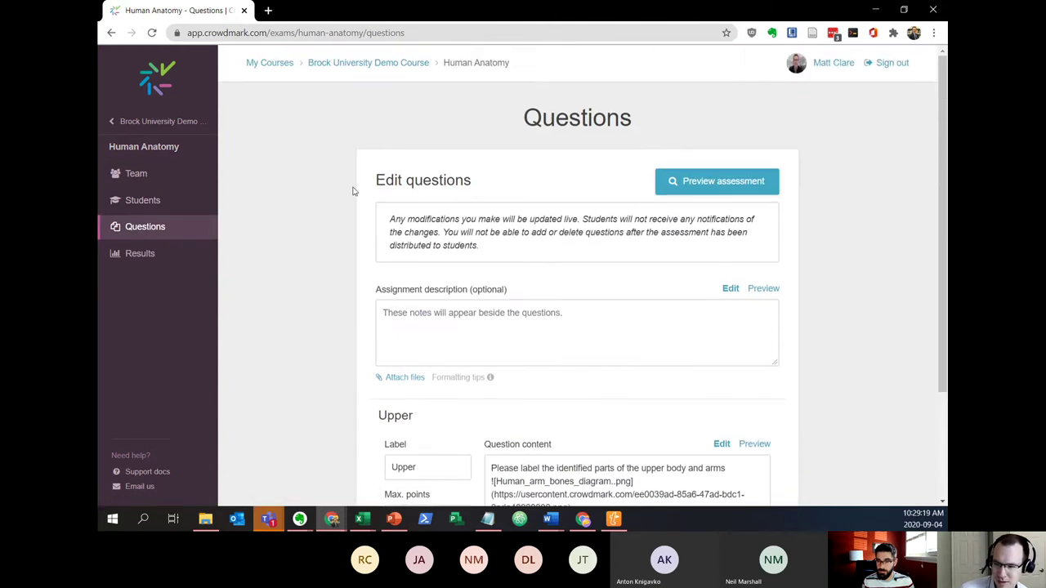
Preview the assessment as students see it, then show its Results (4 students, mean 14, median 8)
left_click(685, 179)
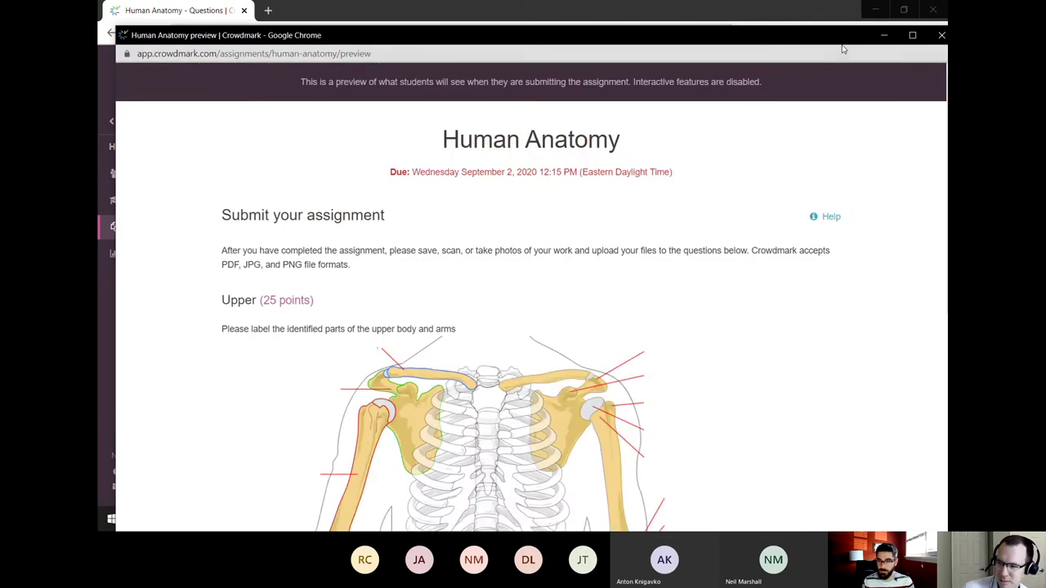
left_click(924, 36)
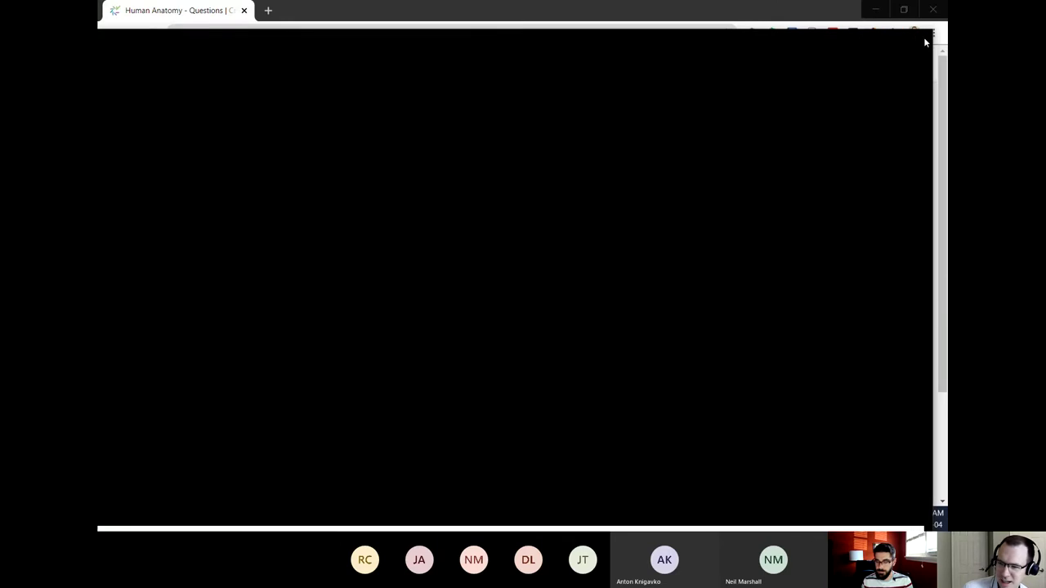
left_click(140, 255)
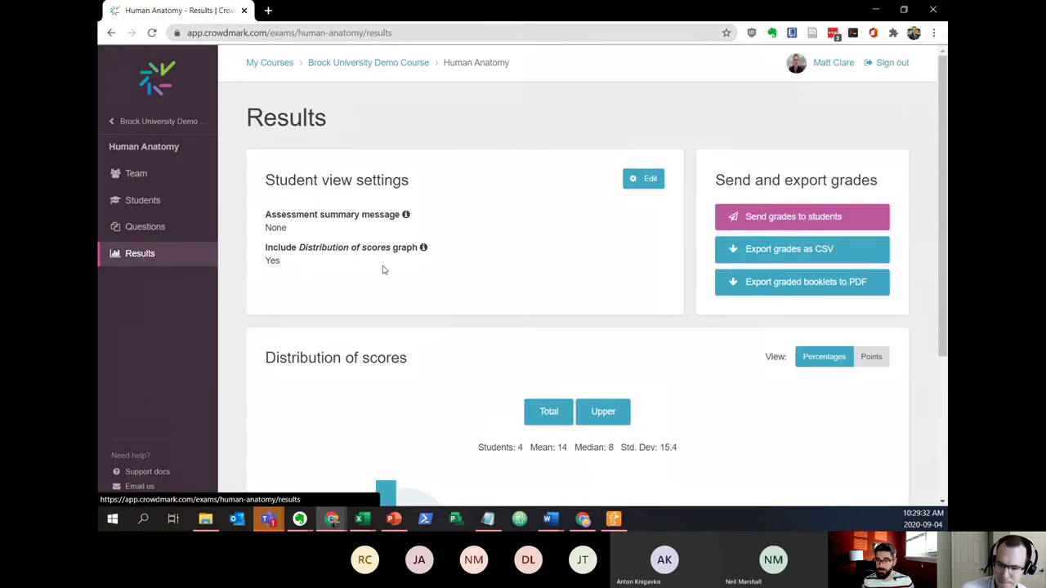
scroll(383, 269, "down", 3)
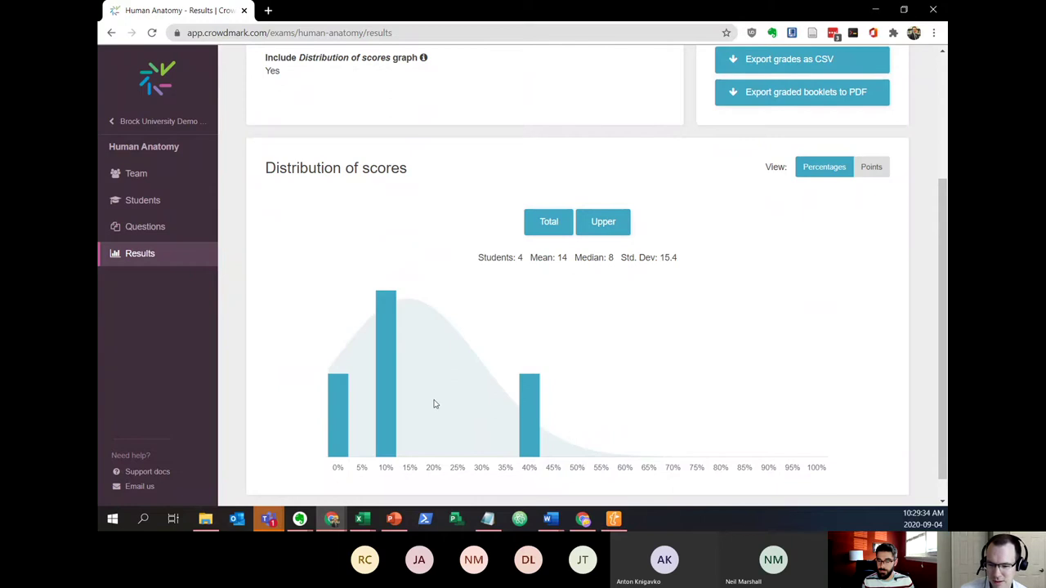
scroll(631, 336, "up", 1)
scroll(631, 337, "up", 3)
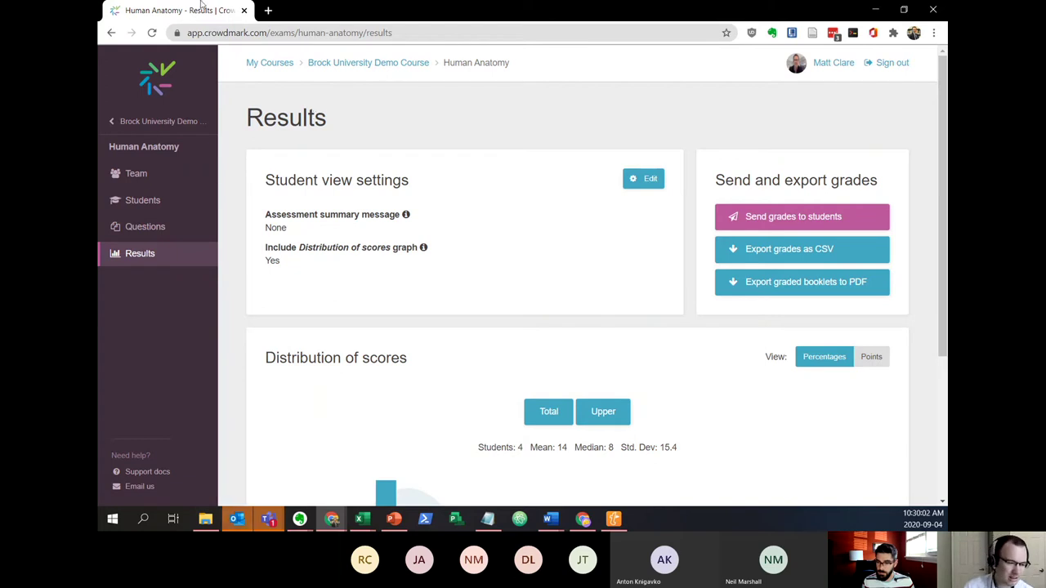
left_click(332, 520)
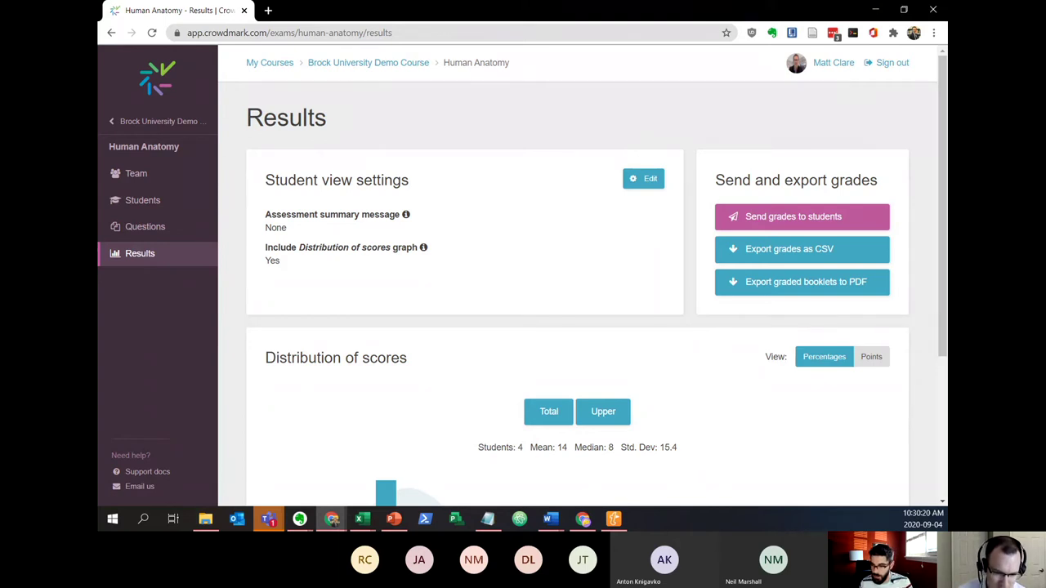
Open Human Anatomy's Upper question in the Overview grid and load ungraded Booklet 3, out of 25
left_click(143, 202)
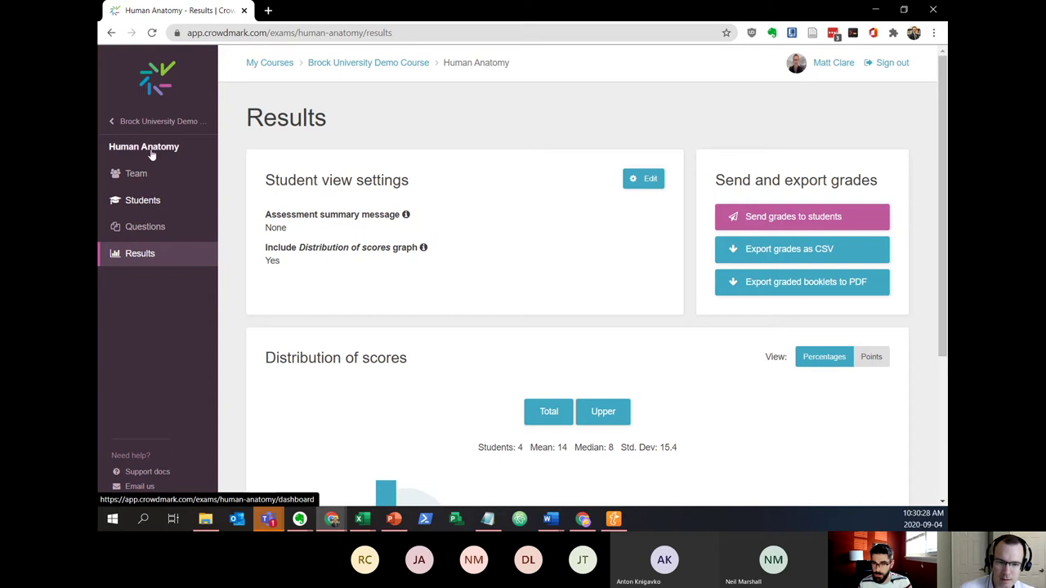
left_click(153, 152)
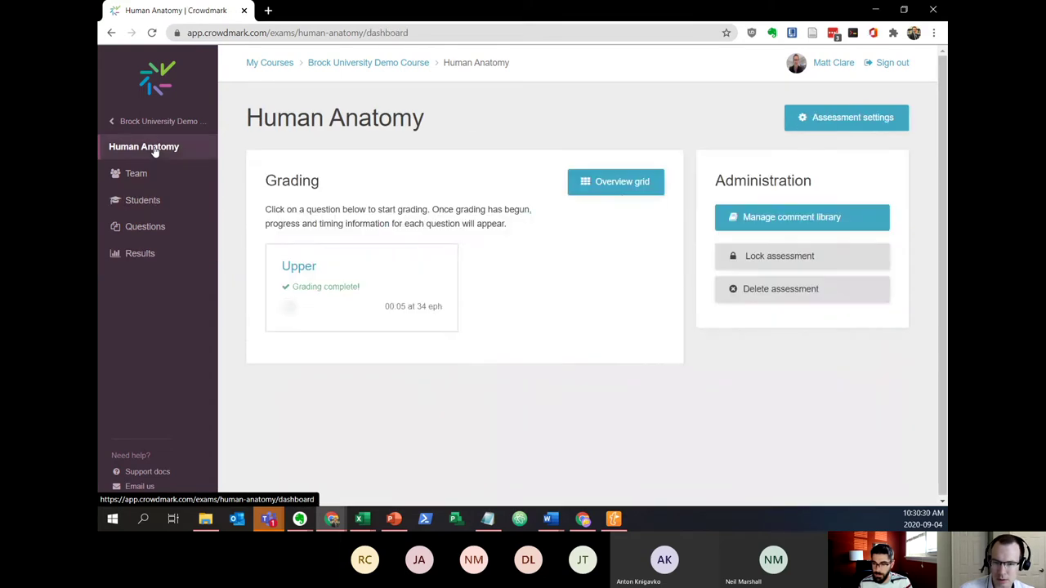
left_click(390, 280)
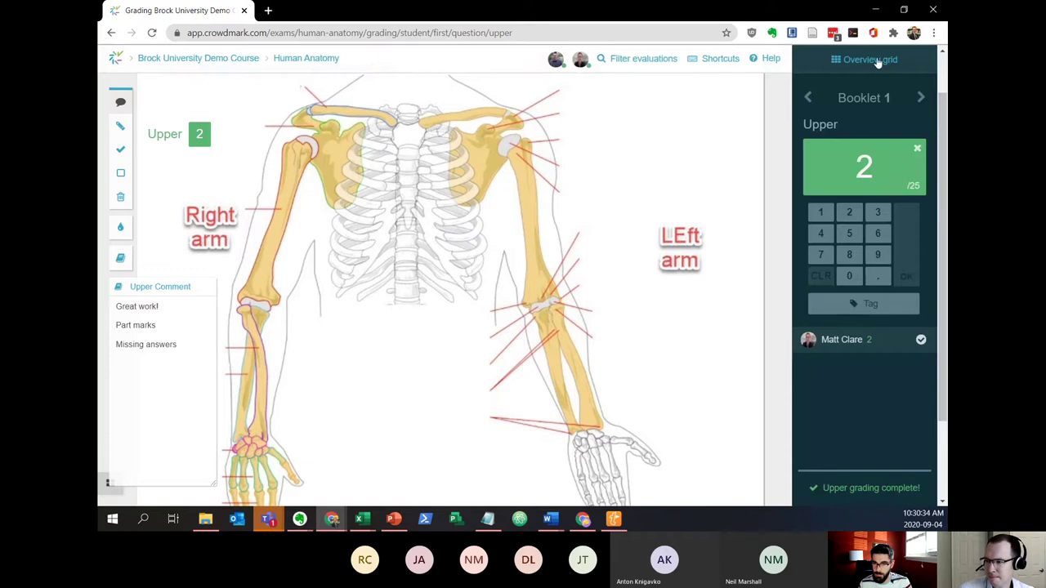
left_click(876, 61)
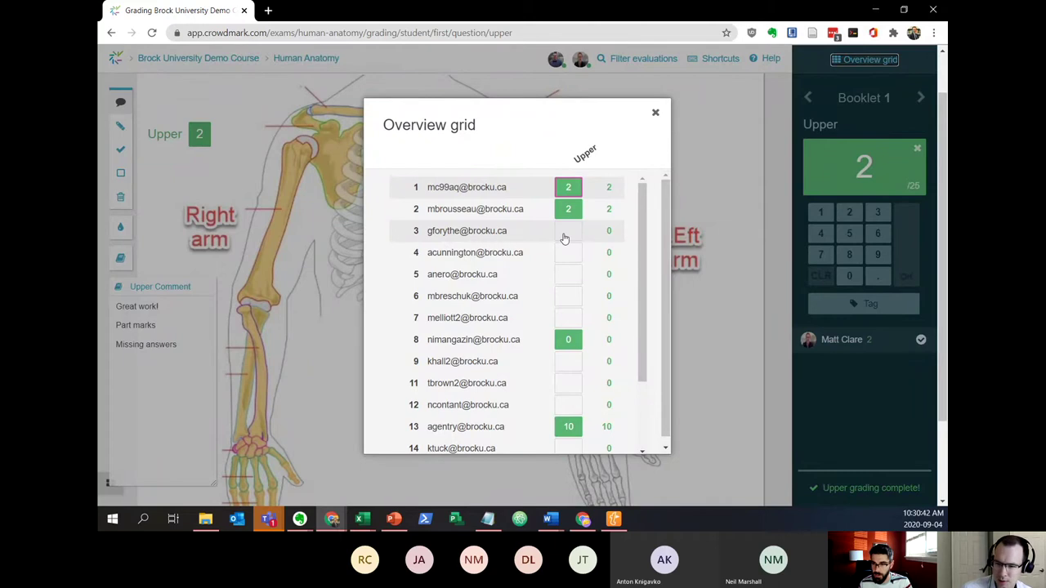
left_click(564, 238)
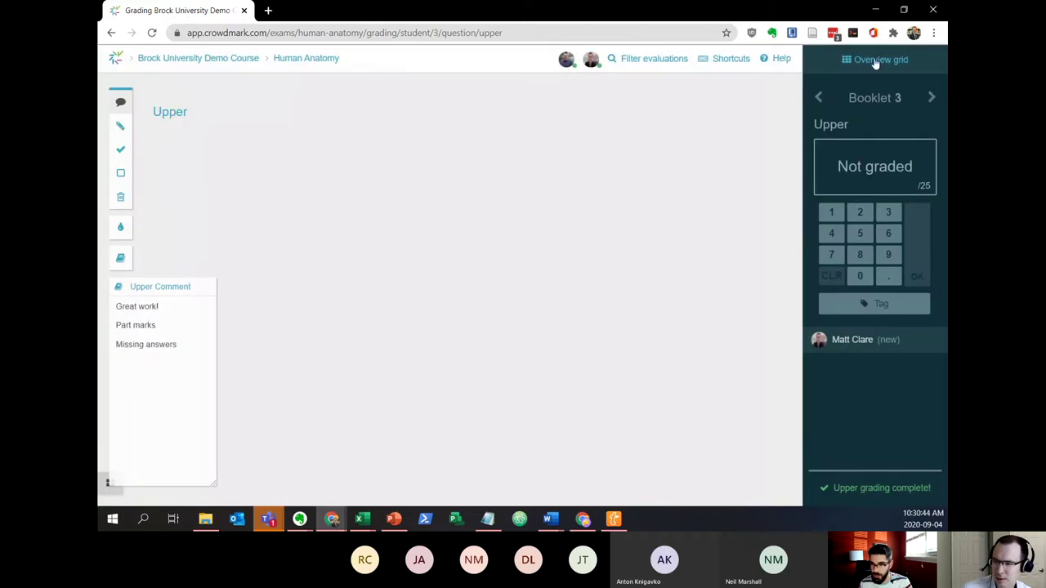
left_click(875, 62)
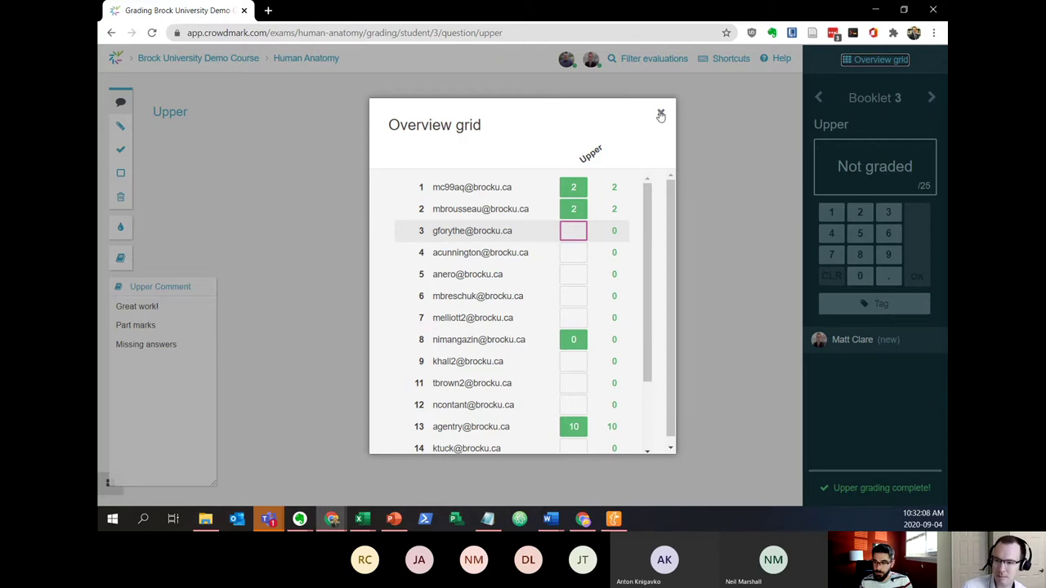
left_click(661, 112)
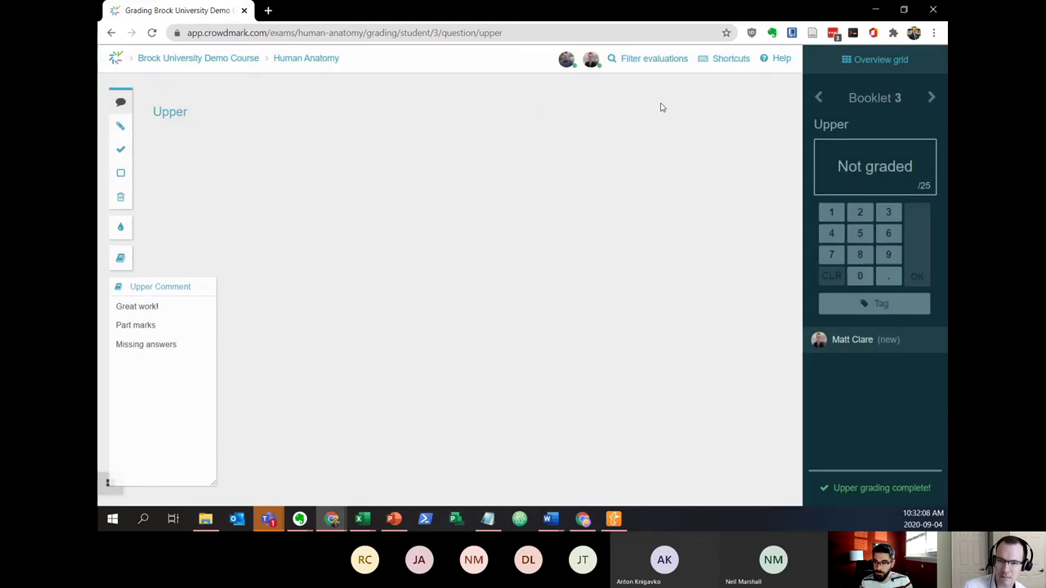
Open the Calculus assessment's questions and preview the 10-point Q3 as formatted math
left_click(241, 61)
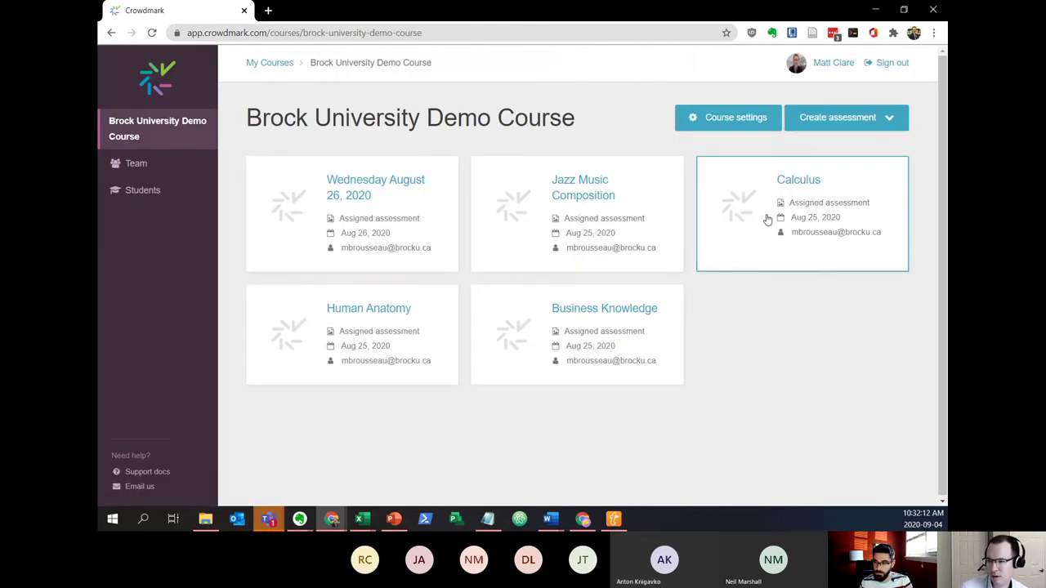
left_click(791, 184)
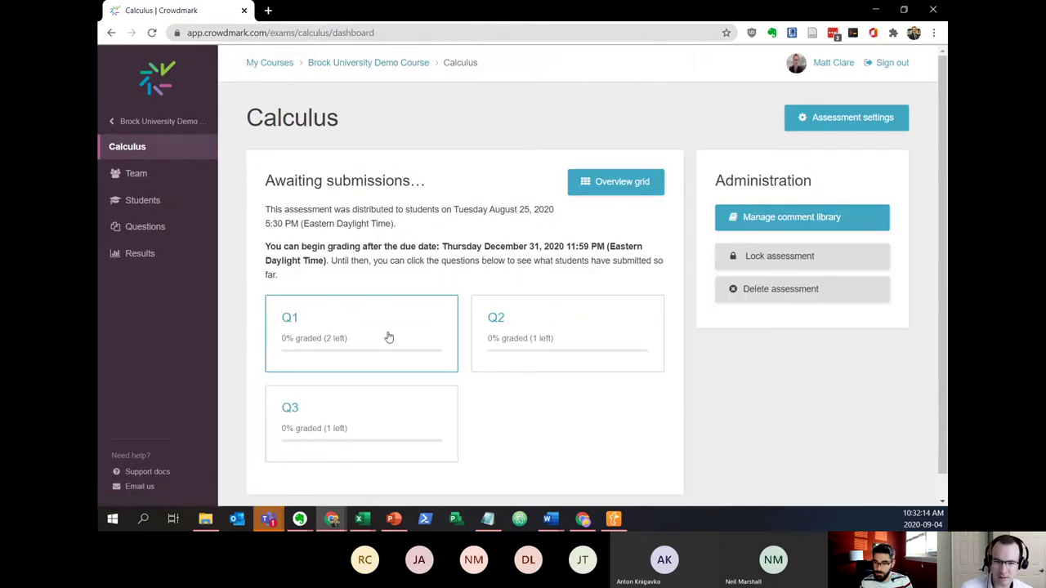
left_click(145, 232)
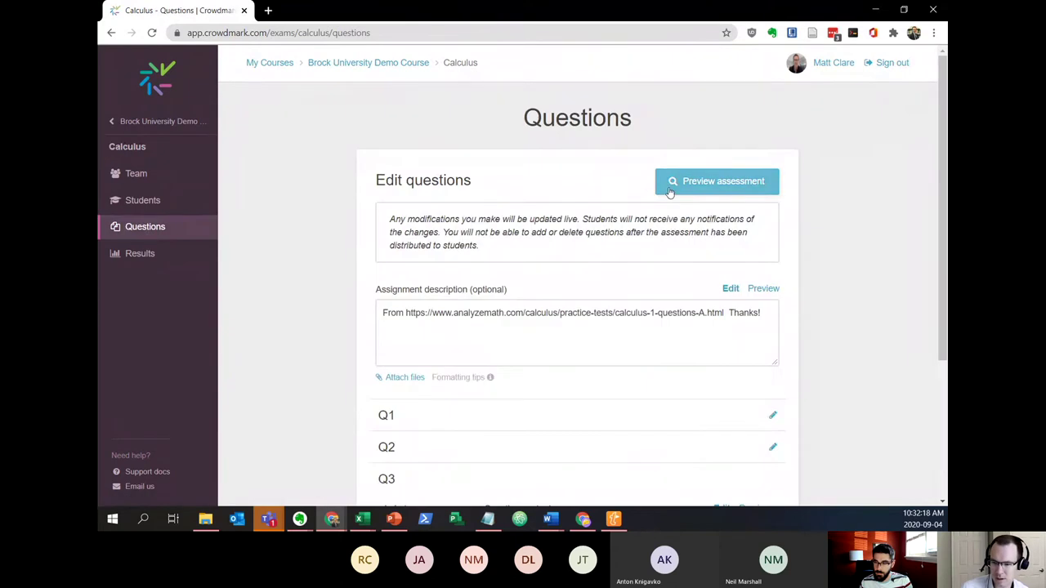
scroll(759, 240, "down", 2)
scroll(784, 254, "down", 1)
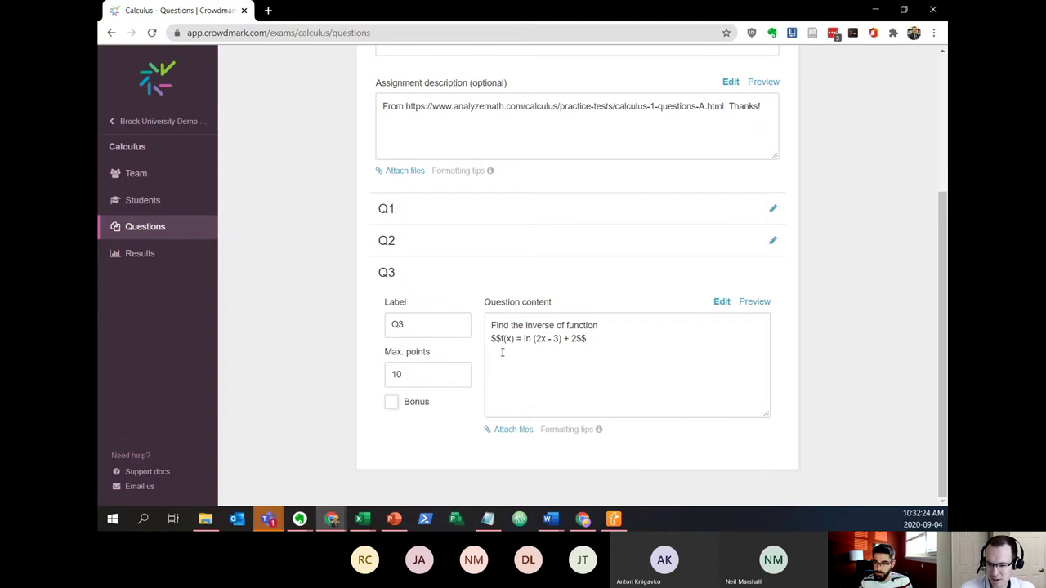
left_click(756, 304)
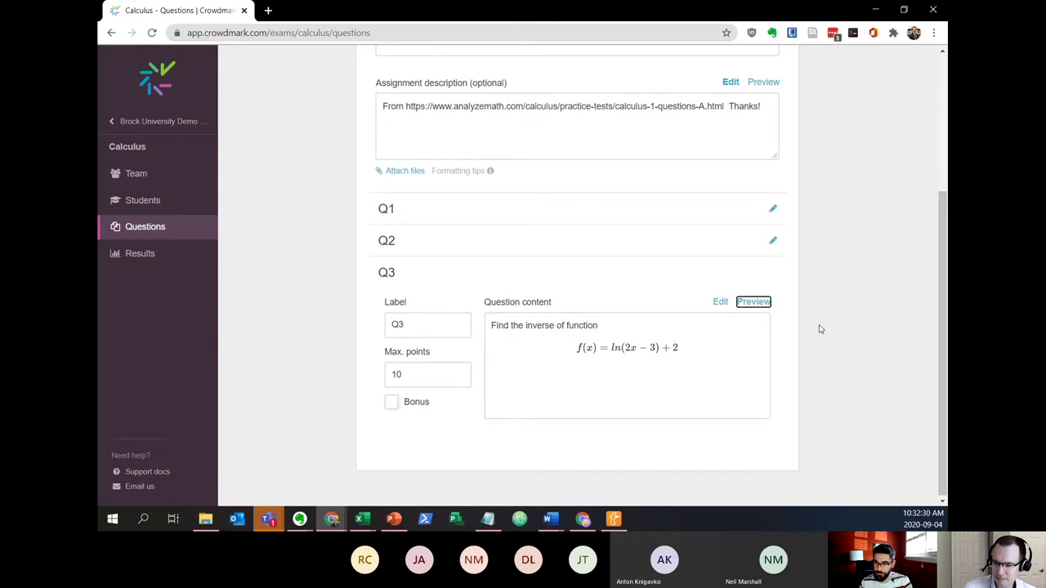
scroll(821, 329, "up", 3)
left_click(724, 180)
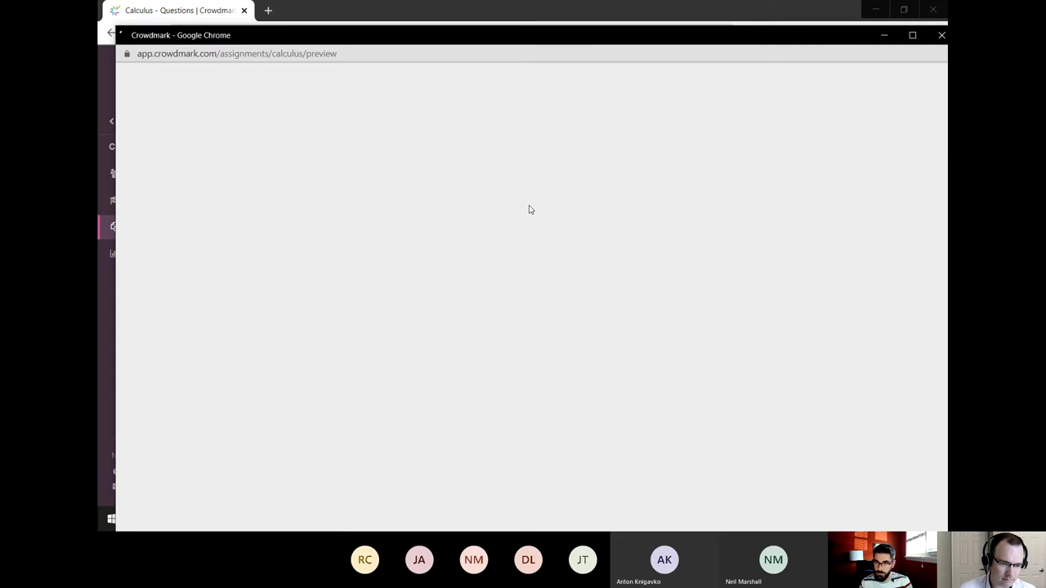
scroll(741, 248, "down", 1)
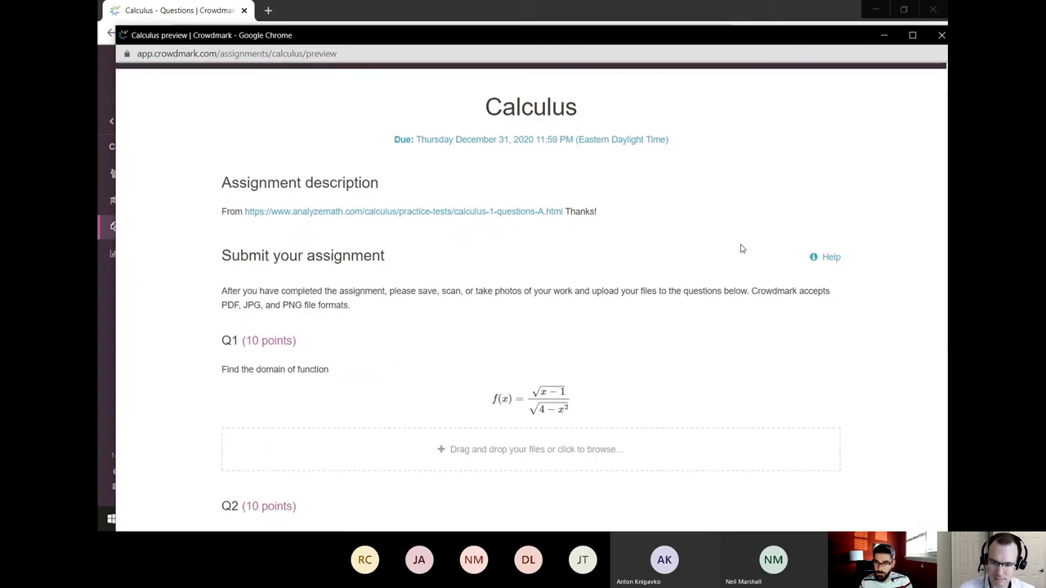
scroll(831, 235, "down", 3)
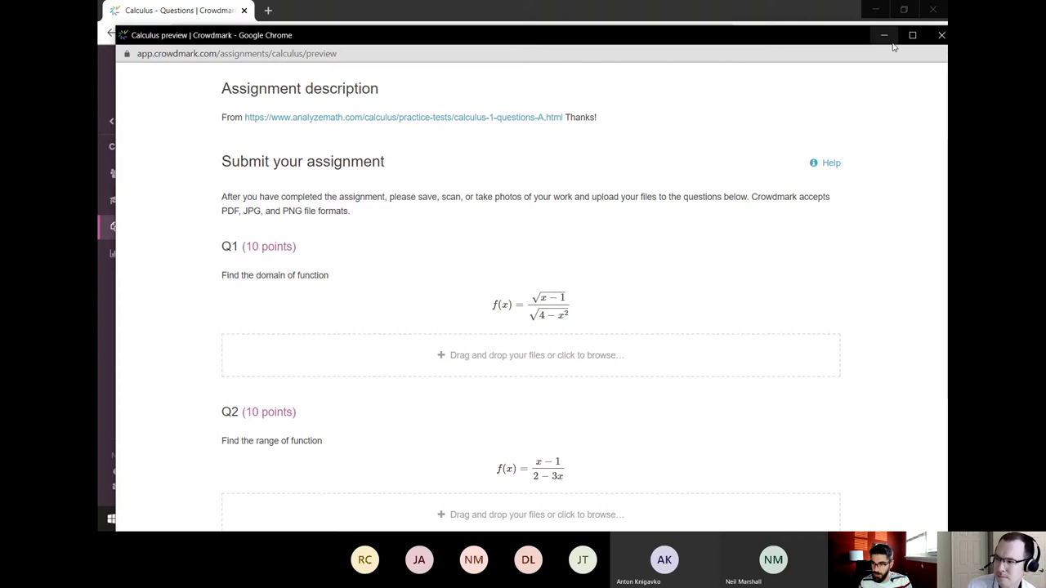
left_click(940, 35)
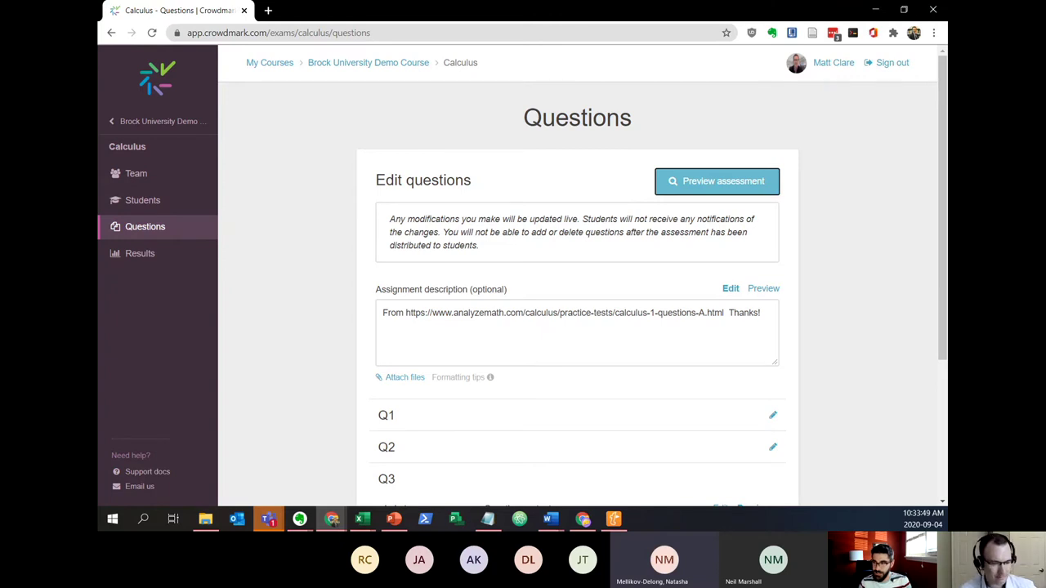
Show the Calculus Results page, which reports no results available yet
left_click(139, 254)
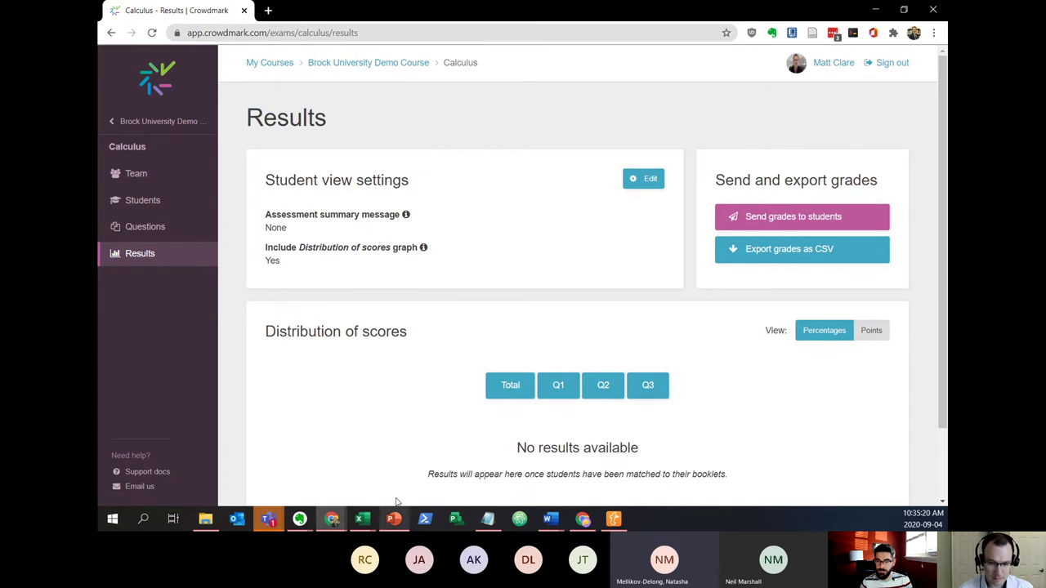
Switch to the 'Crowdmark and Brock University.pptx' deck and scroll its slide thumbnails
mouse_move(395, 523)
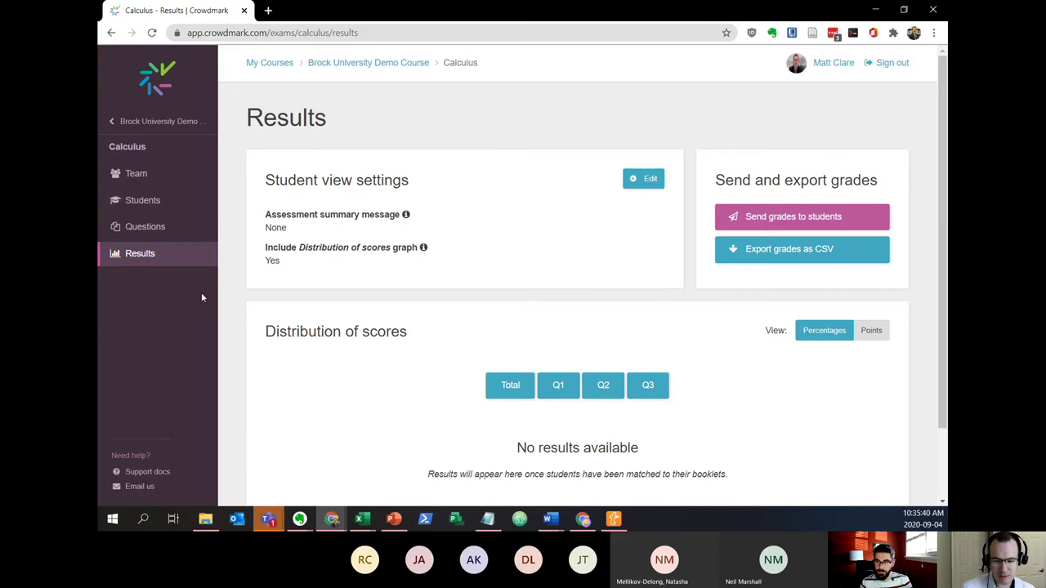
left_click(394, 520)
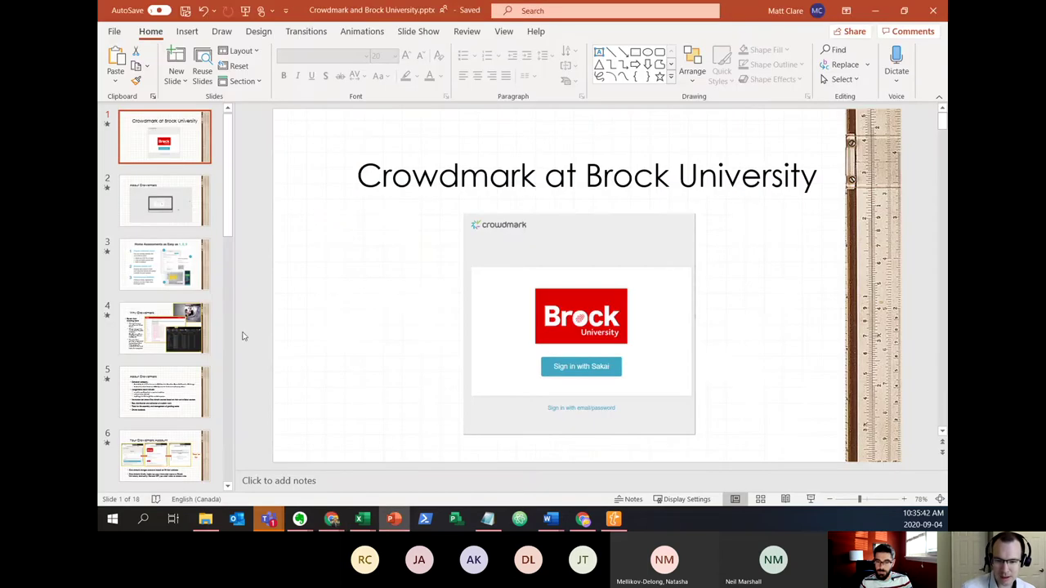
scroll(164, 330, "down", 3)
scroll(163, 330, "down", 1)
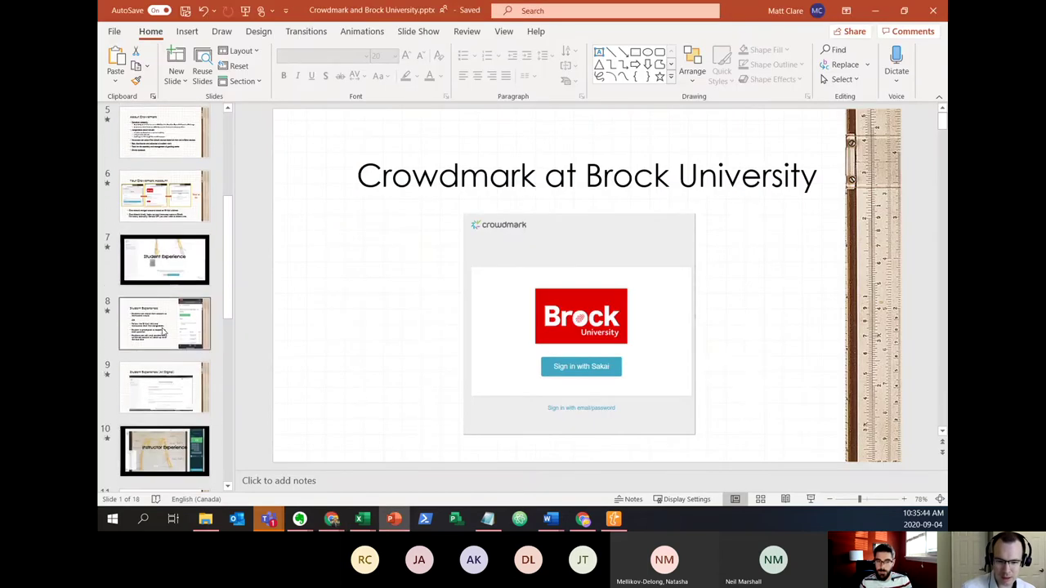
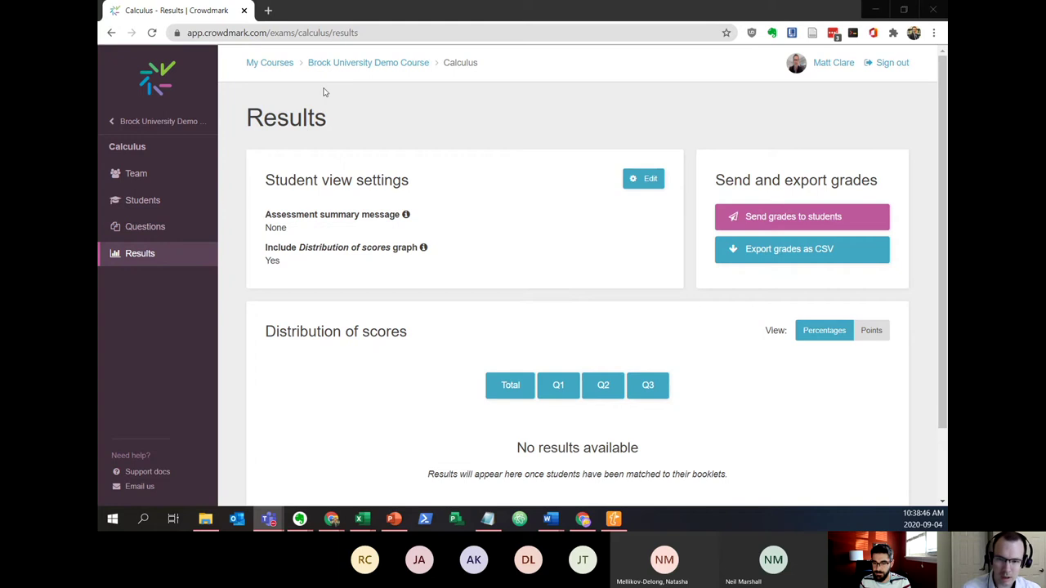
Filter My Courses to the Sakai @ Brock University source, showing IASC1P10D02FW2015MAIN
left_click(345, 71)
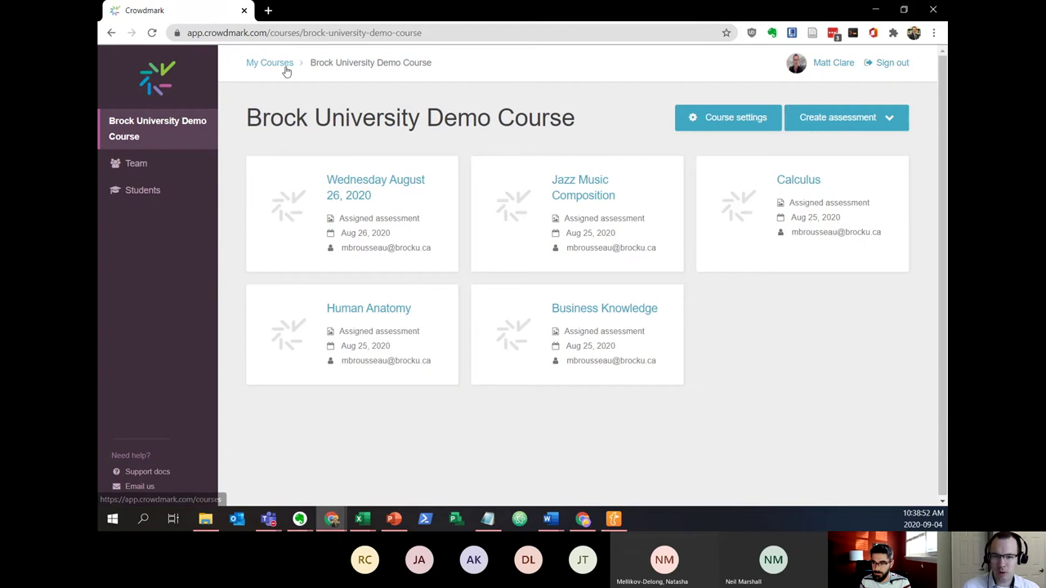
left_click(259, 64)
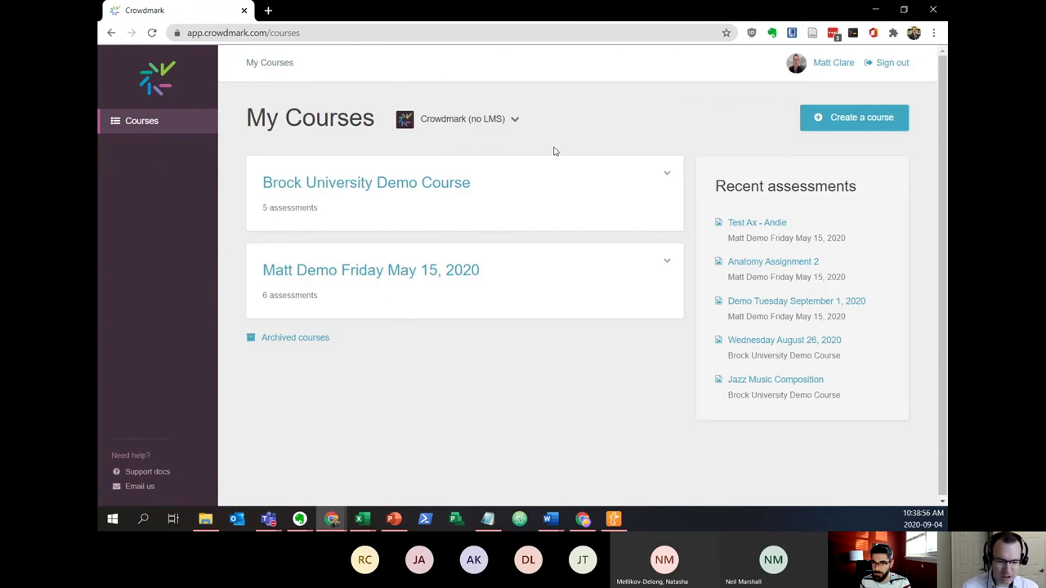
left_click(509, 120)
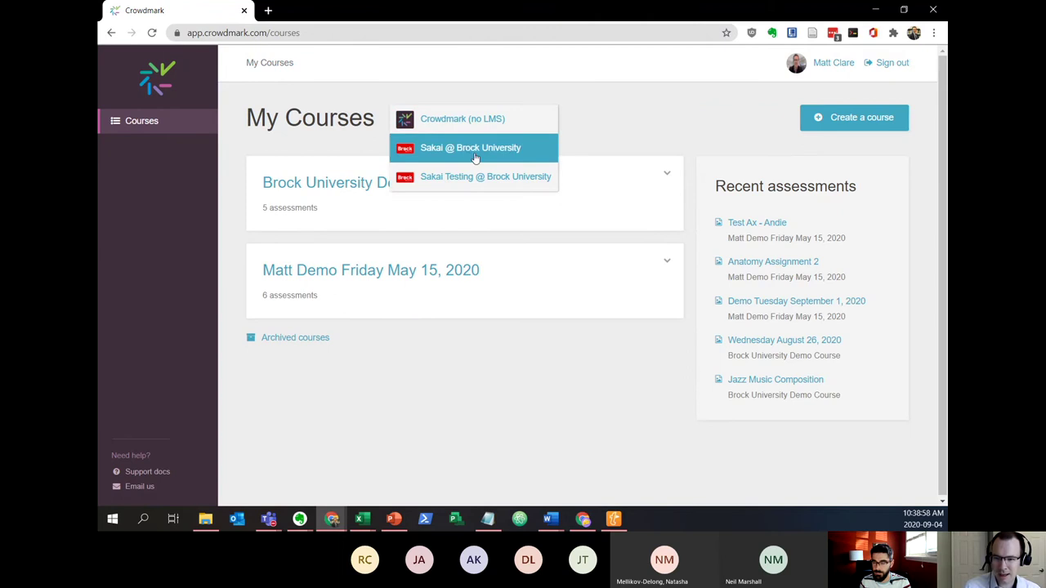
left_click(473, 150)
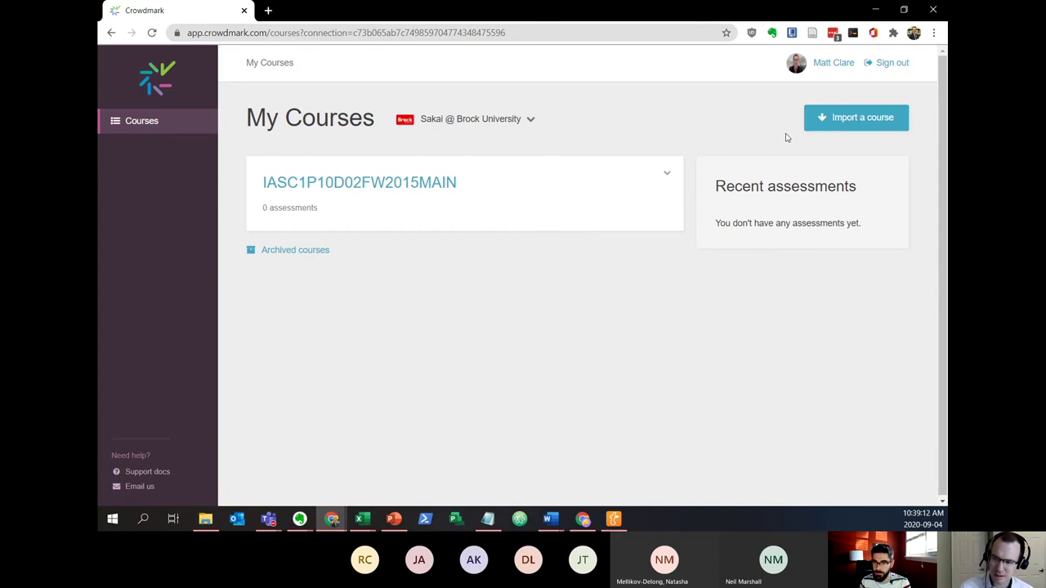
Begin importing MACC 5P12 - Spring 2020, cancel it, and open the IASC1P10D02FW2015MAIN course
left_click(831, 119)
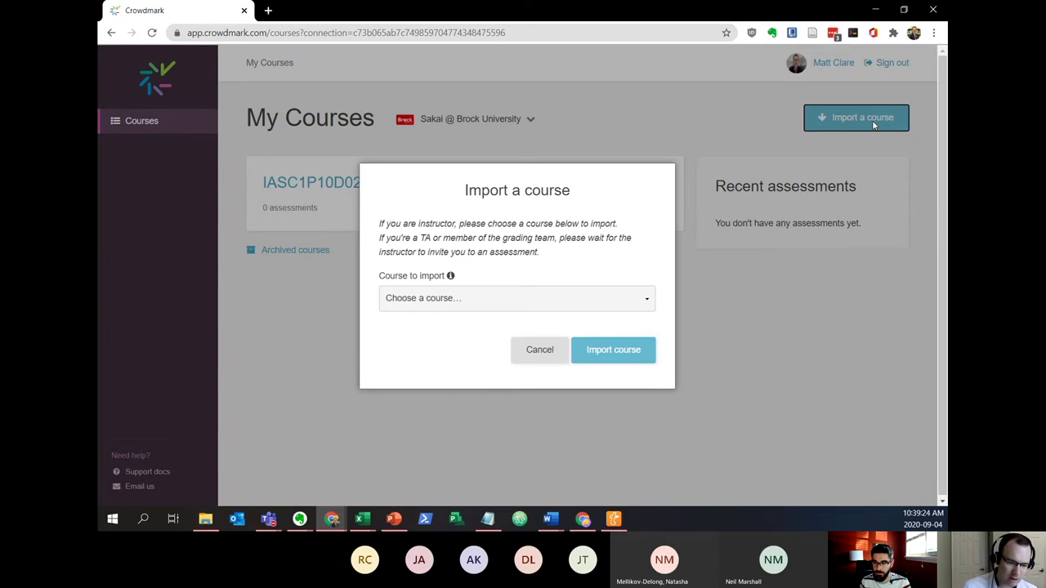
left_click(649, 300)
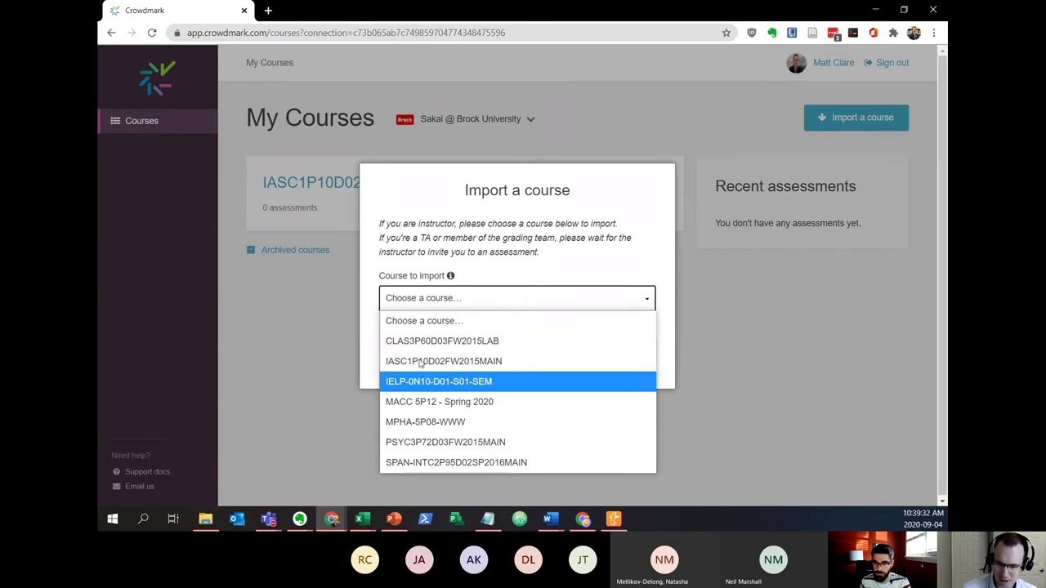
left_click(434, 402)
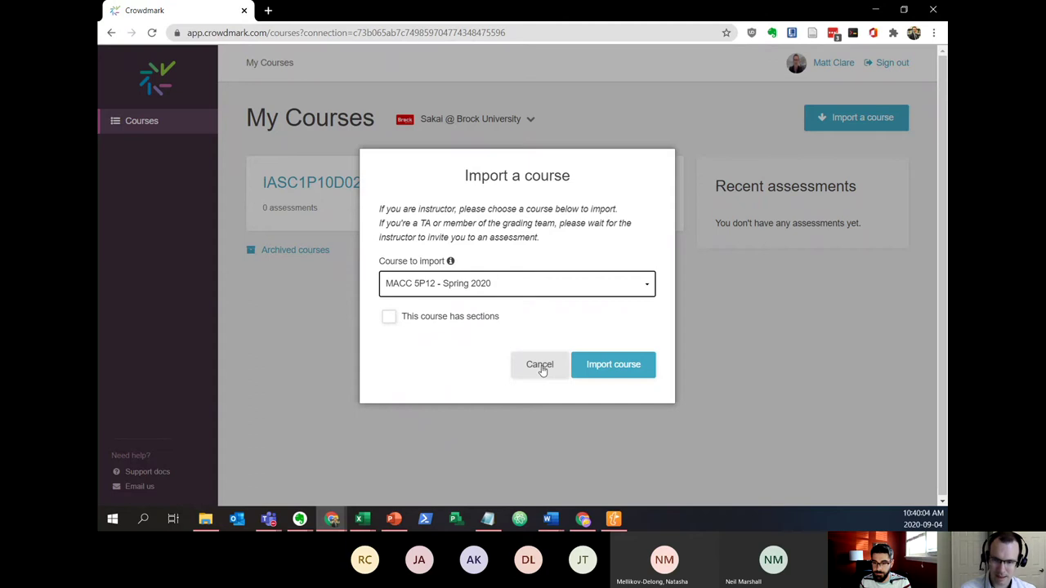
left_click(539, 366)
left_click(360, 184)
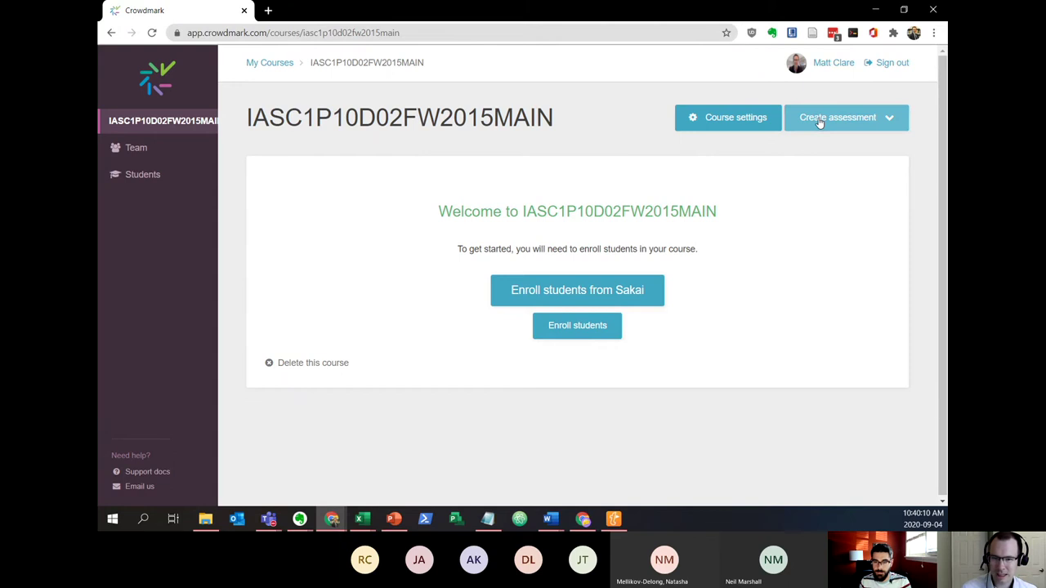
On the course Team page, enter a colleague's e-mail and bring up the Role choices
left_click(128, 153)
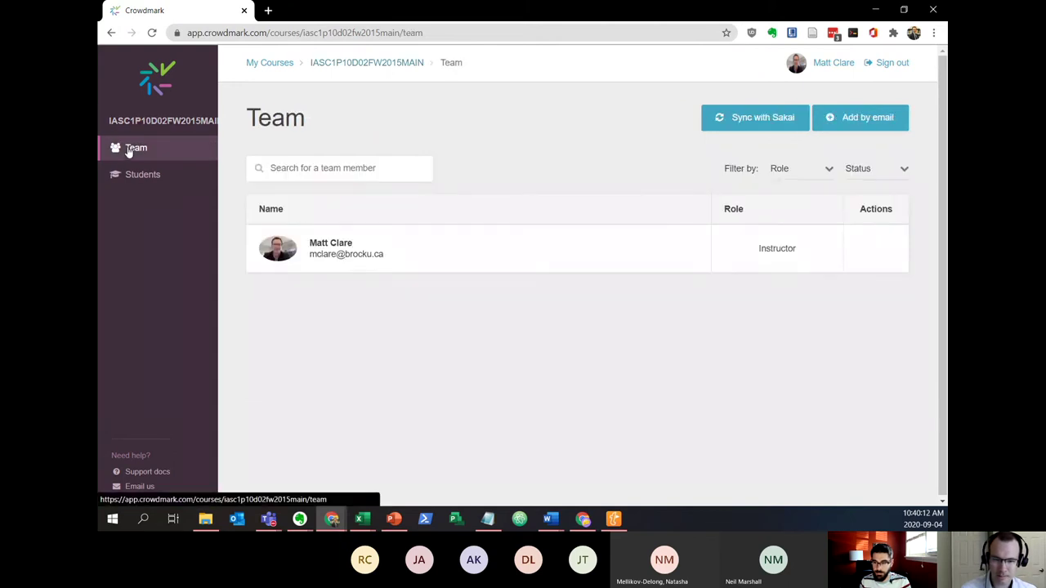
left_click(863, 124)
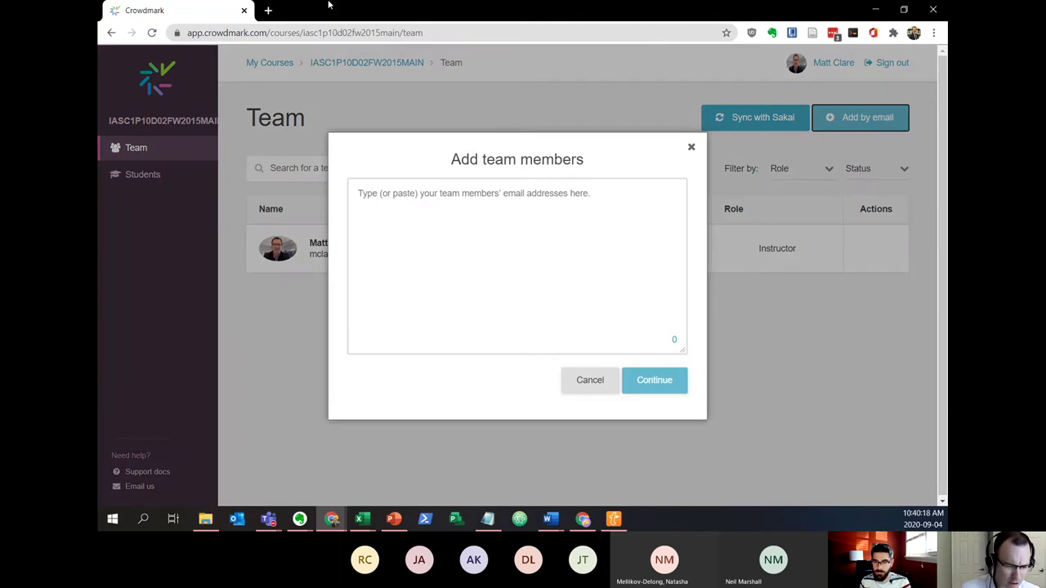
left_click(425, 229)
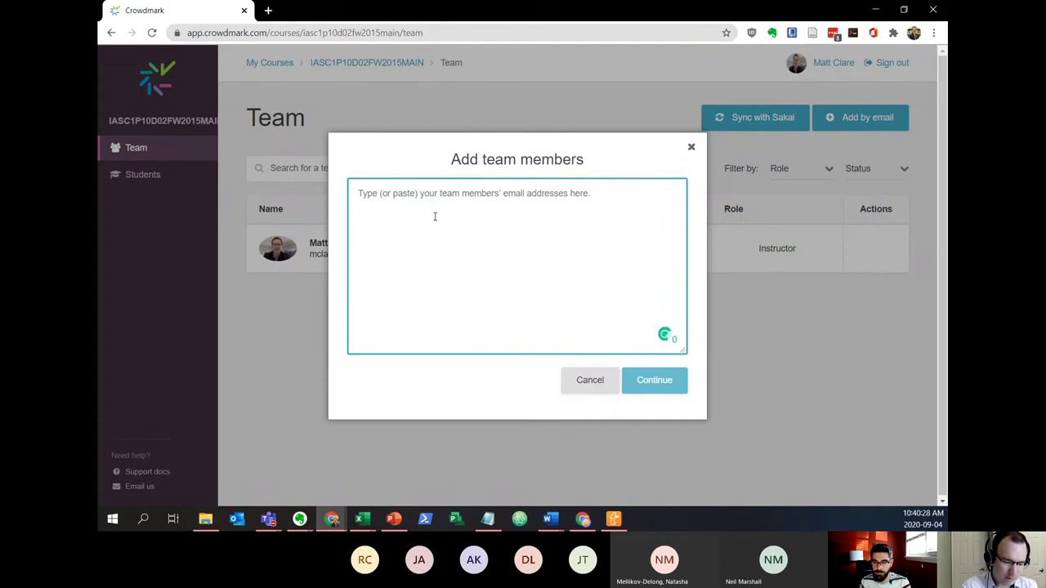
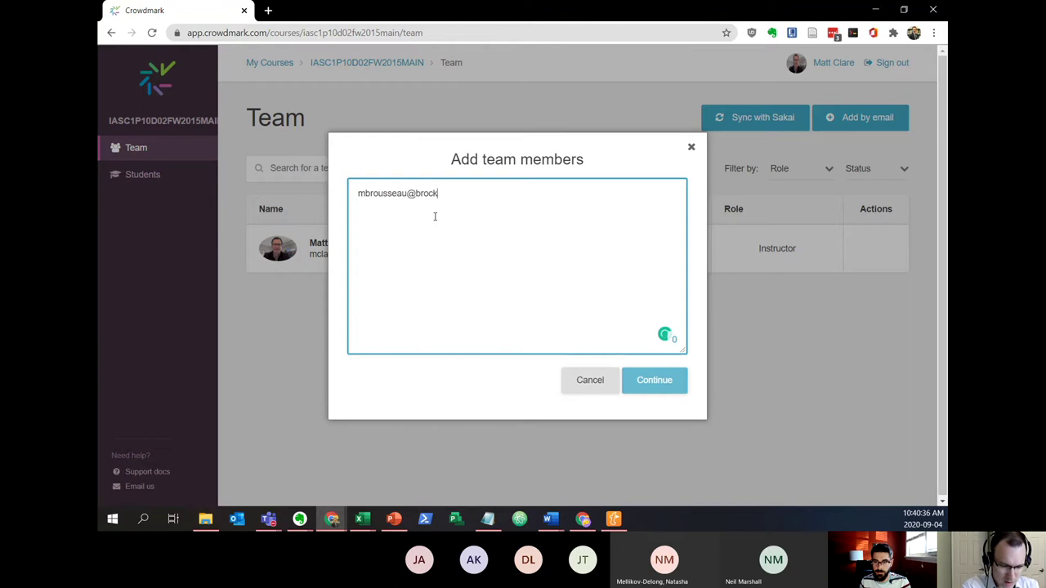
left_click(657, 381)
left_click(617, 315)
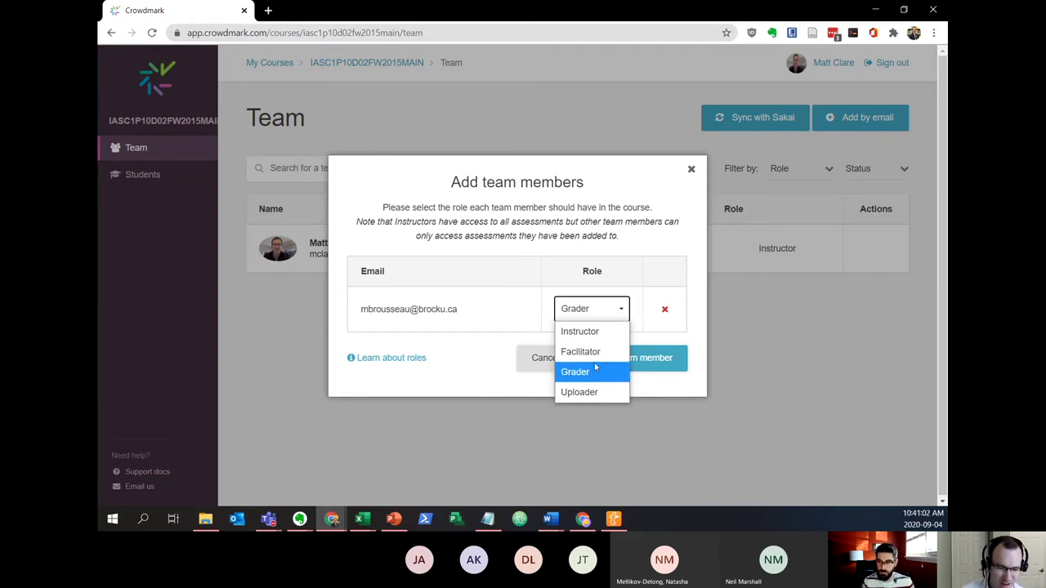
Leave the role as Grader and close the Add team members dialog unsent
left_click(446, 387)
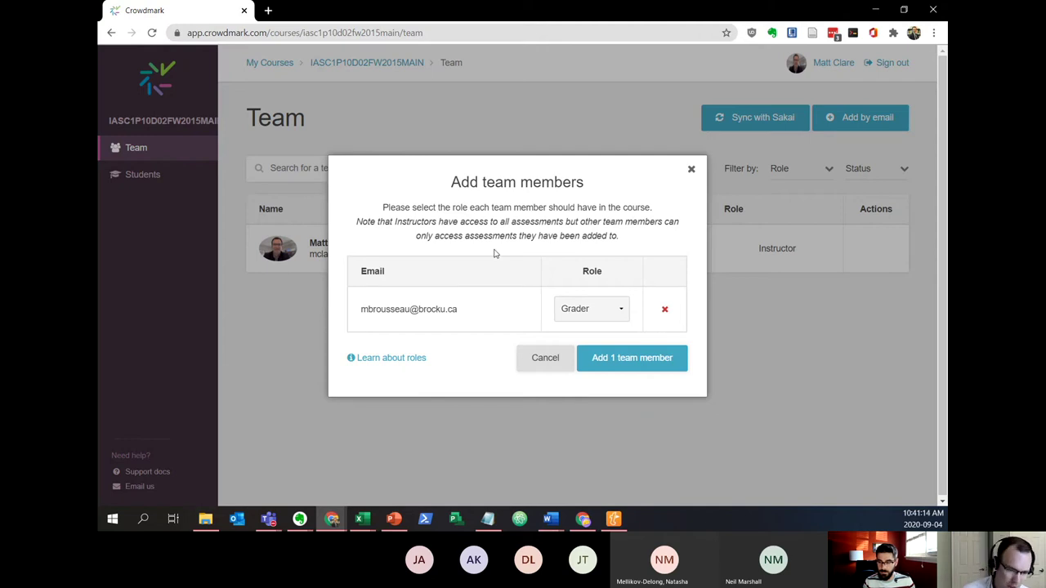
left_click(691, 169)
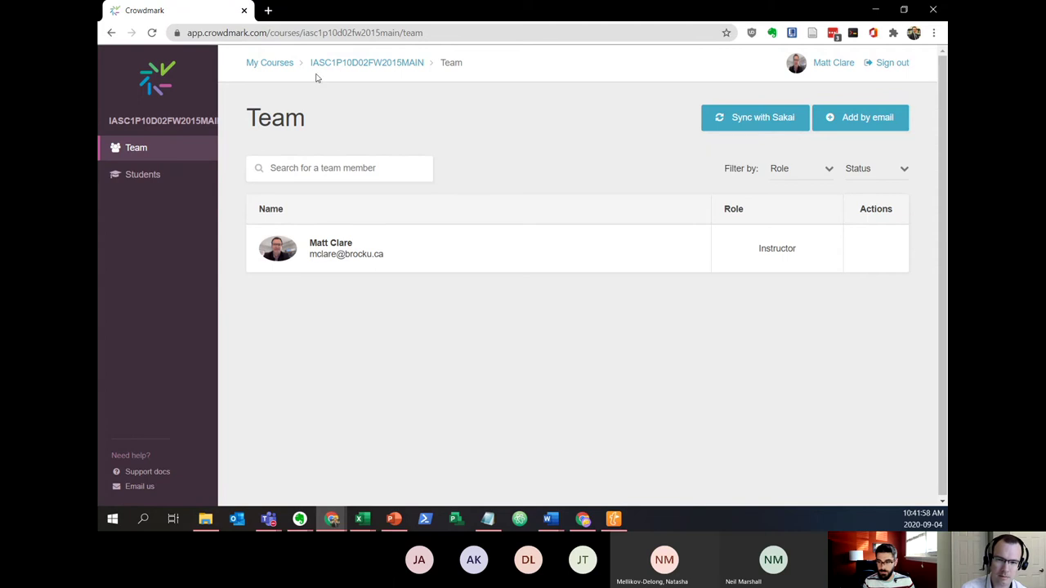
In PowerPoint, select slide 17 'Things To Remember' and start the slide show from it
left_click(393, 523)
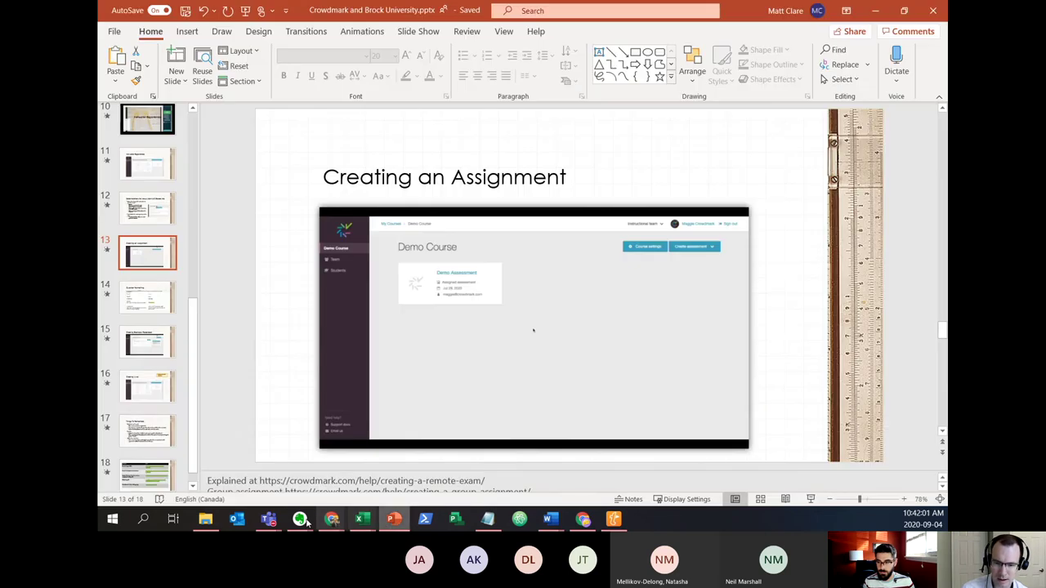
left_click(170, 396)
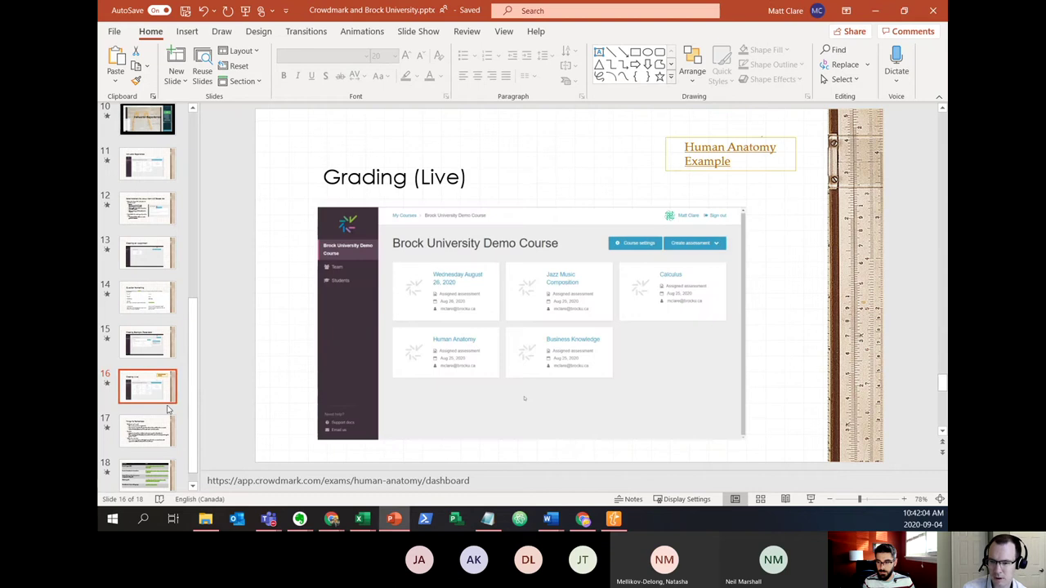
left_click(169, 439)
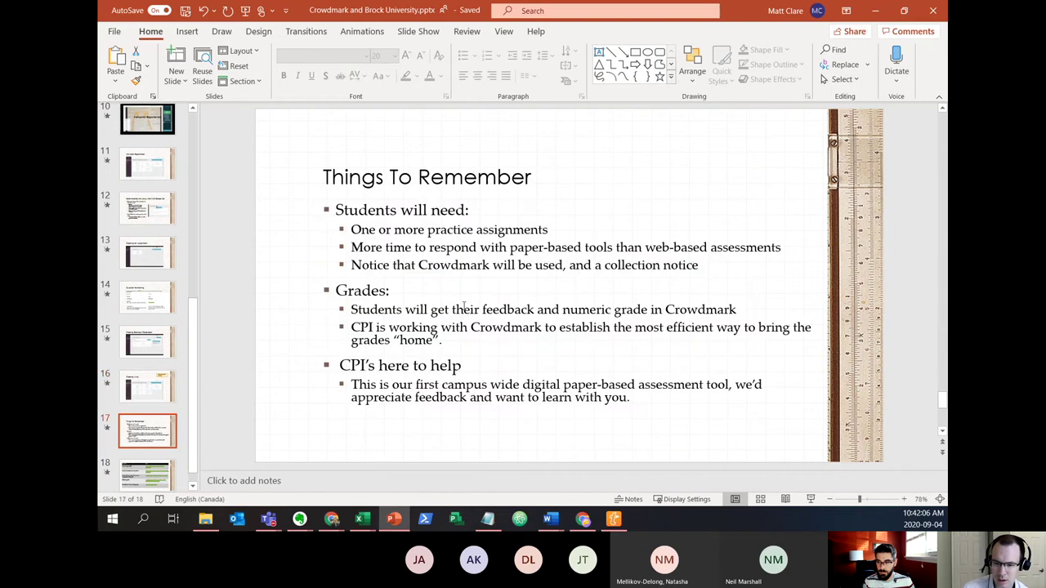
left_click(811, 501)
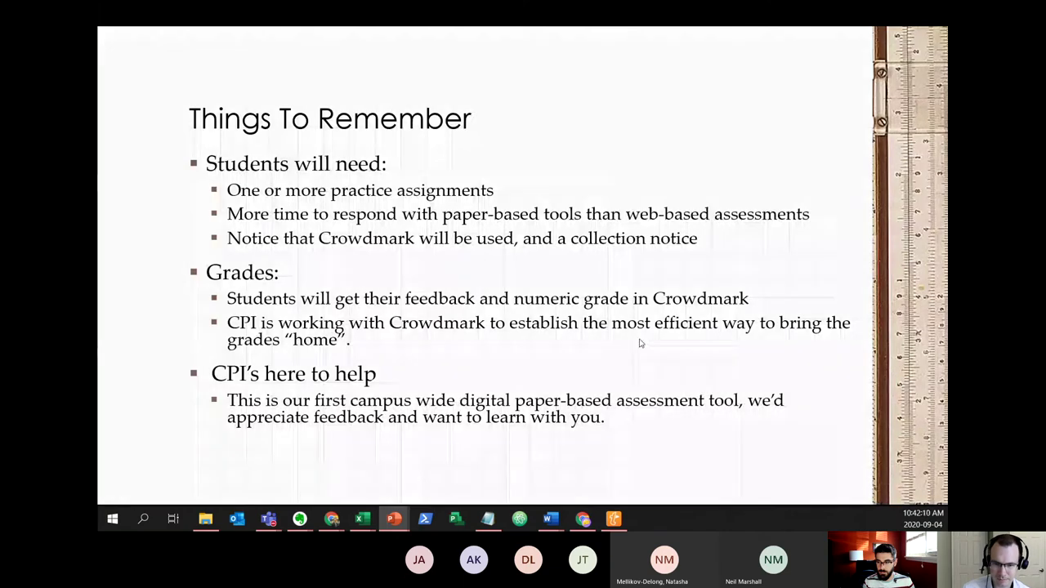